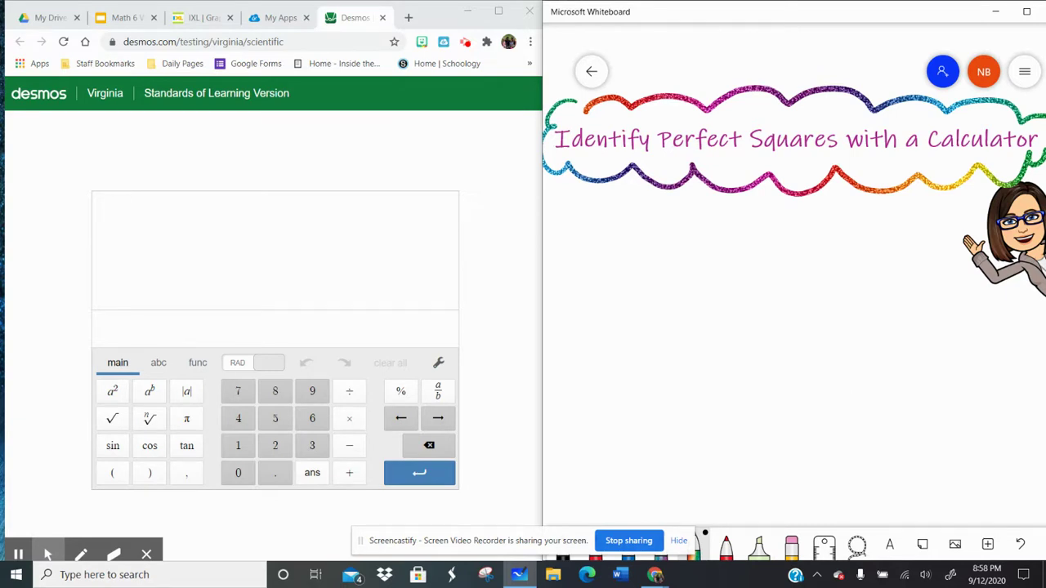
Handwrite 9 = 3×3 below the title with the rainbow pen
mouse_move(644, 236)
mouse_down()
mouse_move(622, 260)
mouse_move(644, 242)
mouse_move(638, 292)
mouse_up()
drag(664, 253, 688, 250)
mouse_move(664, 269)
mouse_down()
mouse_move(733, 246)
mouse_move(714, 286)
mouse_up()
mouse_move(750, 253)
mouse_down()
mouse_move(768, 267)
mouse_move(753, 270)
mouse_move(791, 261)
mouse_move(778, 286)
mouse_up()
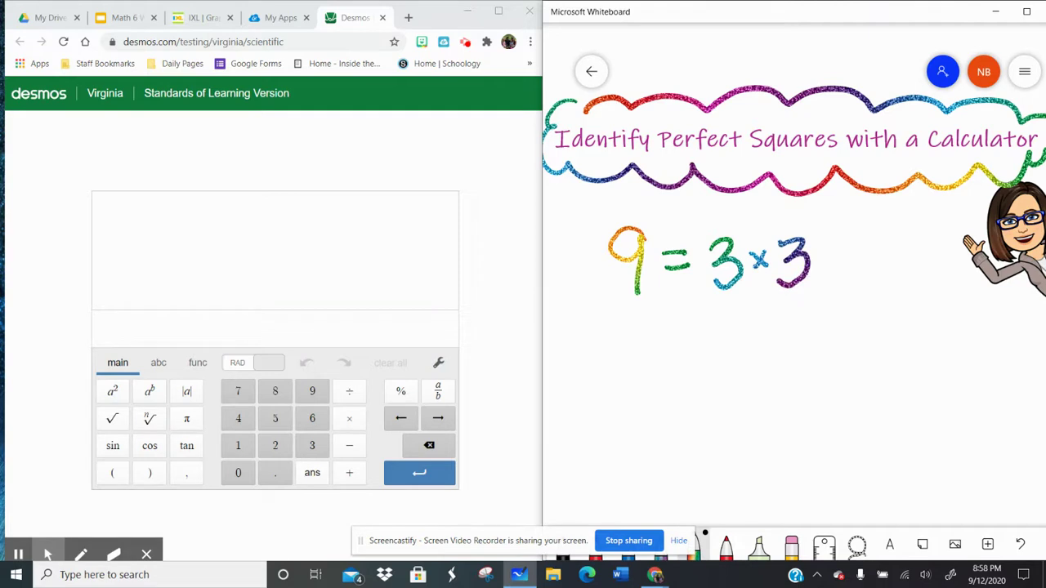
Write 25 = 5·5 beneath the 9 = 3×3 line
mouse_move(587, 366)
mouse_down()
mouse_move(612, 364)
mouse_move(583, 419)
mouse_move(622, 421)
mouse_up()
mouse_move(659, 364)
mouse_down()
mouse_move(628, 393)
mouse_move(634, 423)
mouse_up()
mouse_move(686, 382)
mouse_down()
mouse_move(708, 381)
mouse_move(711, 396)
mouse_up()
mouse_move(770, 368)
mouse_down()
mouse_move(741, 377)
mouse_move(749, 425)
mouse_up()
click(794, 389)
mouse_move(845, 370)
mouse_down()
mouse_move(814, 379)
mouse_move(833, 389)
mouse_move(813, 420)
mouse_up()
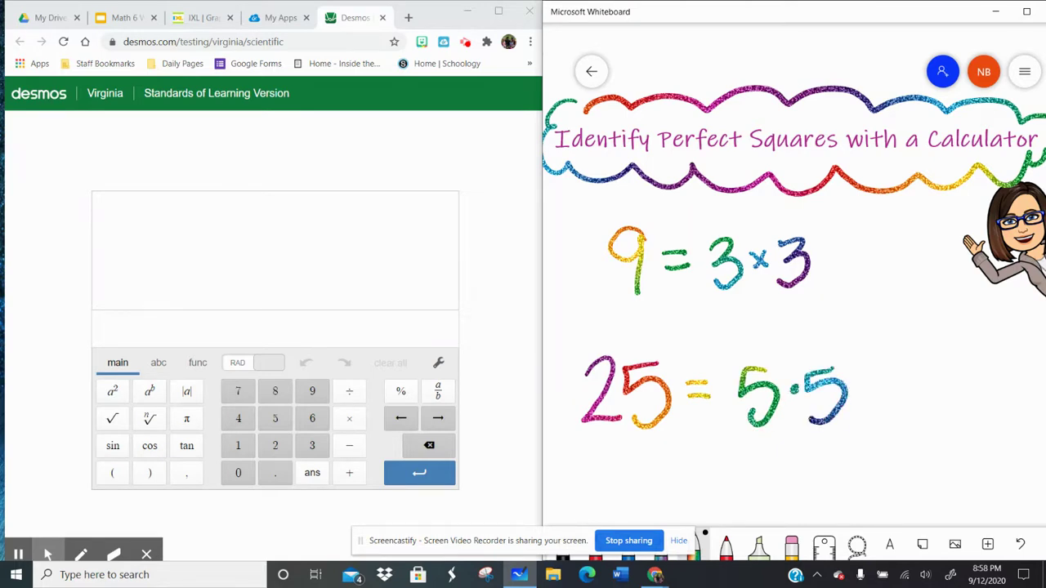
Underline 3×3, draw an arrow back to the 9, and extend it to 9 = 3×3 = 3²
drag(708, 304, 815, 301)
mouse_move(746, 219)
mouse_down()
mouse_move(704, 205)
mouse_move(645, 237)
mouse_up()
drag(647, 237, 676, 238)
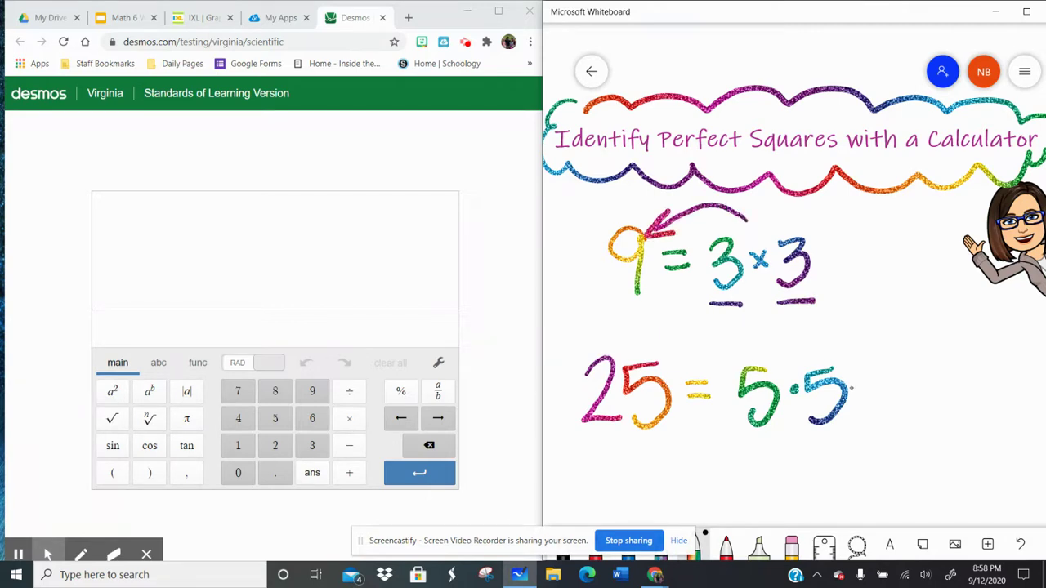
mouse_move(826, 256)
mouse_down()
mouse_move(847, 256)
mouse_move(850, 270)
mouse_up()
mouse_move(863, 386)
mouse_down()
mouse_move(884, 384)
mouse_move(888, 395)
mouse_up()
mouse_move(869, 244)
mouse_down()
mouse_move(887, 261)
mouse_move(886, 293)
mouse_move(877, 286)
mouse_up()
mouse_move(906, 226)
mouse_down()
mouse_move(920, 219)
mouse_move(923, 242)
mouse_up()
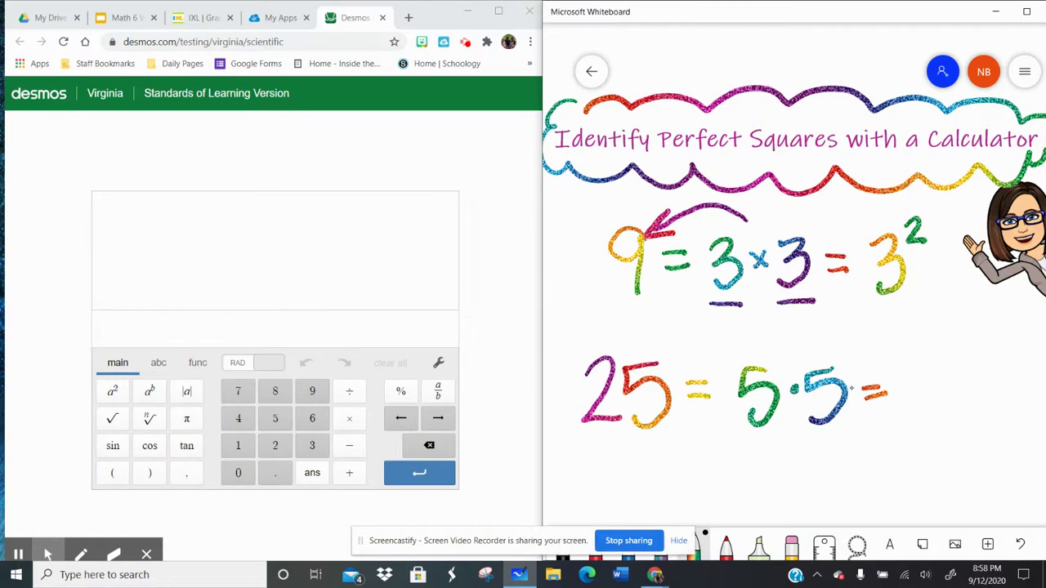
Complete 25 = 5·5 = 5², underline 5·5, and pan down to the perfect-squares list
mouse_move(935, 361)
mouse_down()
mouse_move(907, 390)
mouse_move(921, 423)
mouse_move(909, 420)
mouse_move(947, 352)
mouse_move(950, 365)
mouse_move(969, 365)
mouse_up()
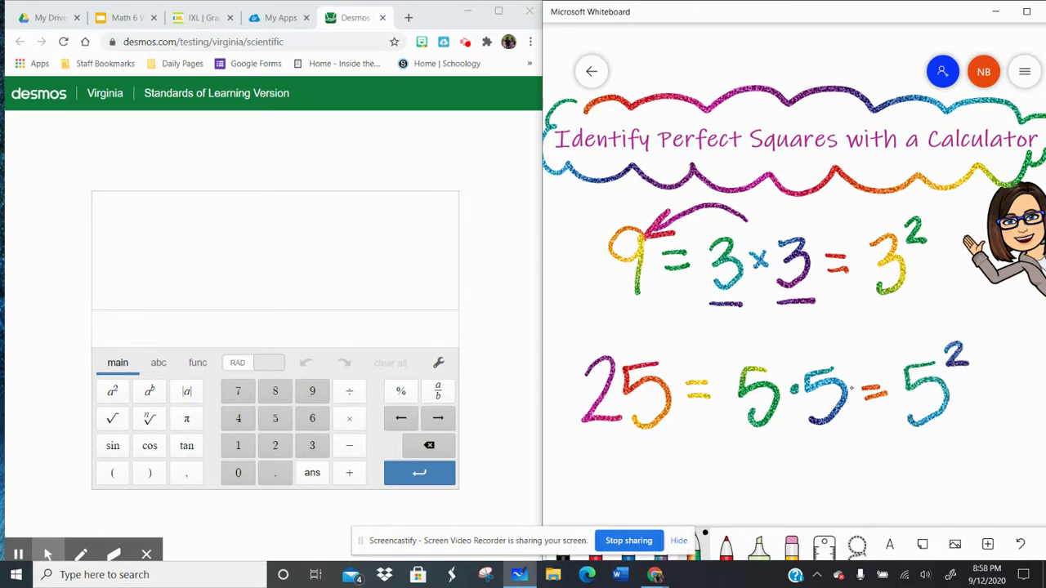
drag(839, 435, 744, 445)
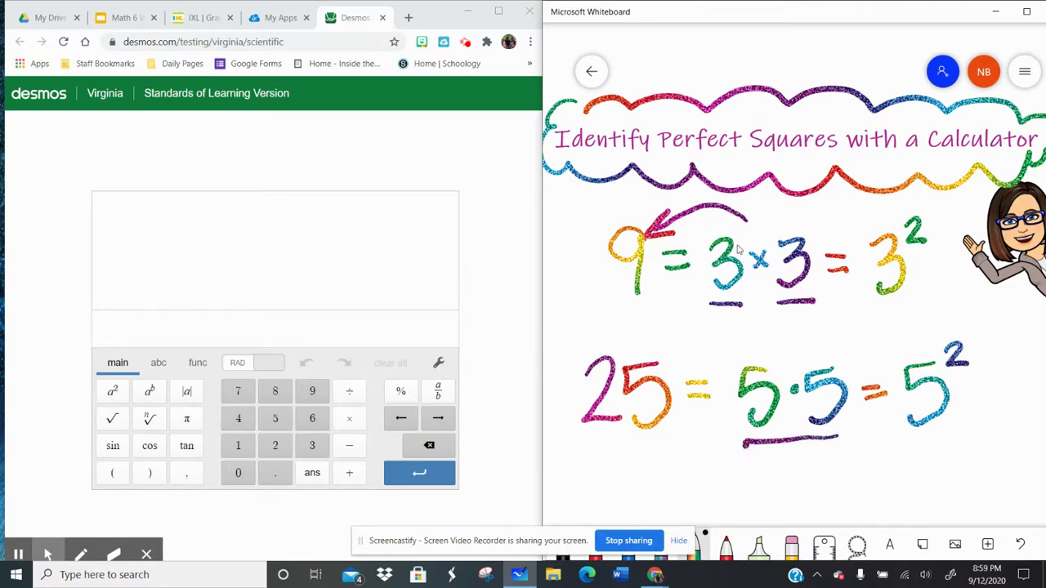
drag(899, 462, 878, 57)
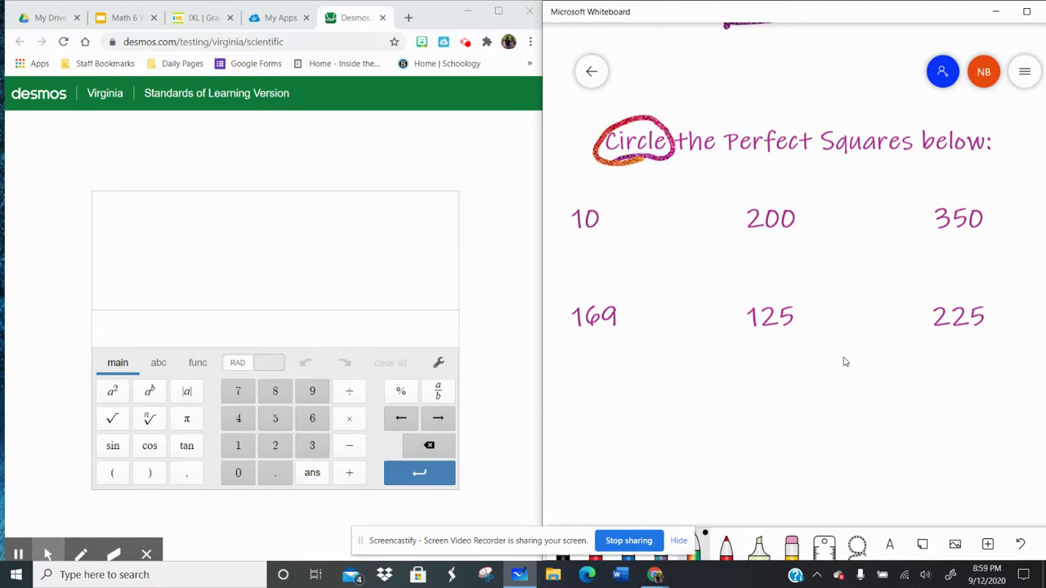
Underline the Perfect Squares heading and draw three question marks below 125
drag(704, 169, 966, 165)
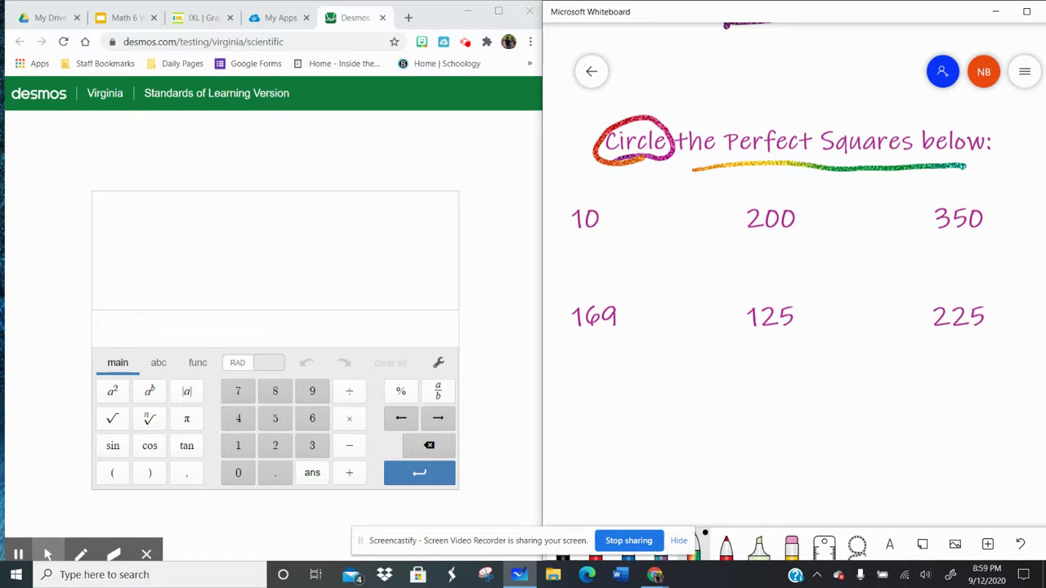
mouse_move(705, 405)
mouse_down()
mouse_move(742, 402)
mouse_move(727, 428)
mouse_up()
click(738, 447)
mouse_move(758, 395)
mouse_down()
mouse_move(779, 416)
mouse_move(839, 384)
mouse_move(824, 418)
mouse_up()
click(783, 438)
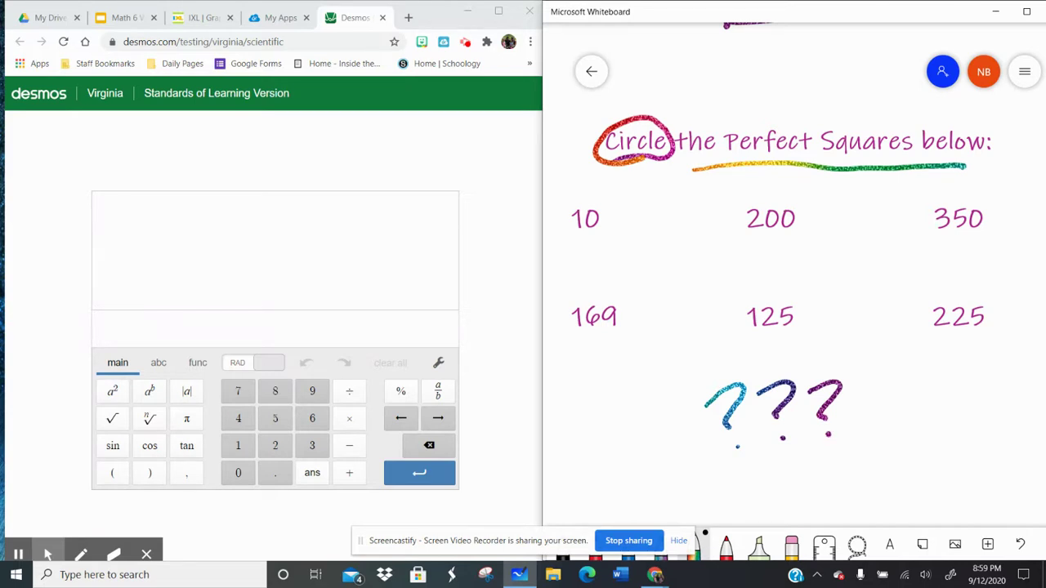
Write a circled 1 and 'Memorize' below 169, and begin 4² above the heading
mouse_move(601, 459)
mouse_down()
mouse_move(600, 496)
mouse_move(582, 454)
mouse_move(579, 495)
mouse_up()
mouse_move(662, 454)
mouse_down()
mouse_move(689, 498)
mouse_move(703, 483)
mouse_move(706, 501)
mouse_move(729, 473)
mouse_move(730, 499)
mouse_move(748, 464)
mouse_move(760, 502)
mouse_move(799, 499)
mouse_move(801, 466)
mouse_up()
mouse_move(812, 467)
mouse_down()
mouse_move(813, 495)
mouse_move(835, 460)
mouse_move(837, 495)
mouse_up()
click(835, 451)
mouse_move(845, 460)
mouse_down()
mouse_move(837, 492)
mouse_move(835, 453)
mouse_move(882, 488)
mouse_move(906, 464)
mouse_move(907, 495)
mouse_up()
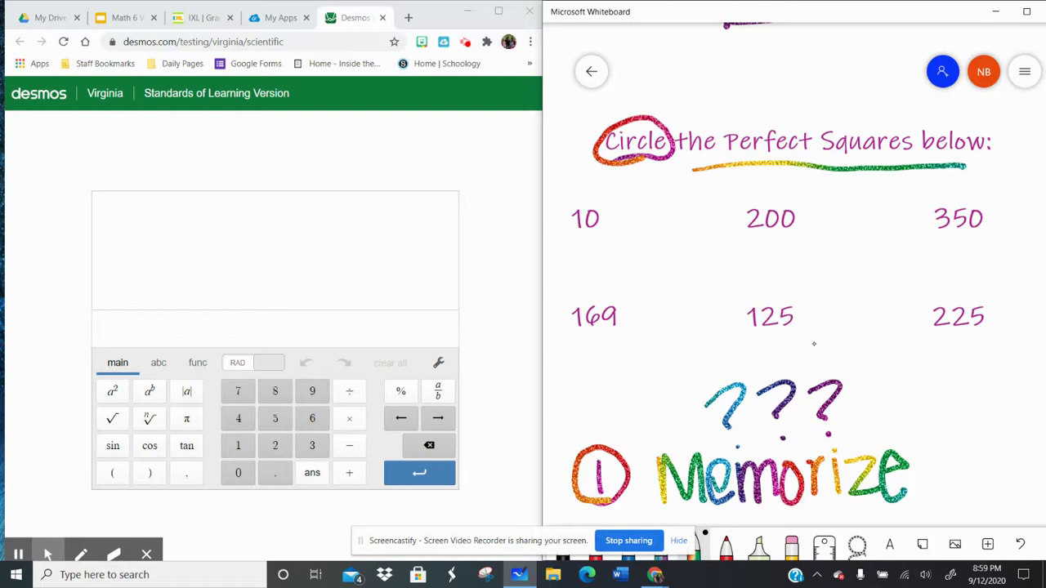
mouse_move(677, 57)
mouse_down()
mouse_move(672, 81)
mouse_move(701, 78)
mouse_move(702, 103)
mouse_move(719, 64)
mouse_move(740, 76)
mouse_up()
Finish writing 4² = 16 and √16 = 4 above the heading, and enter 4 in Desmos
mouse_move(731, 85)
mouse_down()
mouse_move(757, 74)
mouse_move(759, 103)
mouse_up()
mouse_move(770, 64)
mouse_down()
mouse_move(776, 92)
mouse_move(834, 105)
mouse_move(886, 37)
mouse_move(907, 39)
mouse_up()
mouse_move(853, 61)
mouse_down()
mouse_move(857, 101)
mouse_move(904, 79)
mouse_up()
mouse_move(891, 92)
mouse_down()
mouse_move(905, 91)
mouse_move(922, 116)
mouse_move(950, 112)
mouse_move(941, 133)
mouse_up()
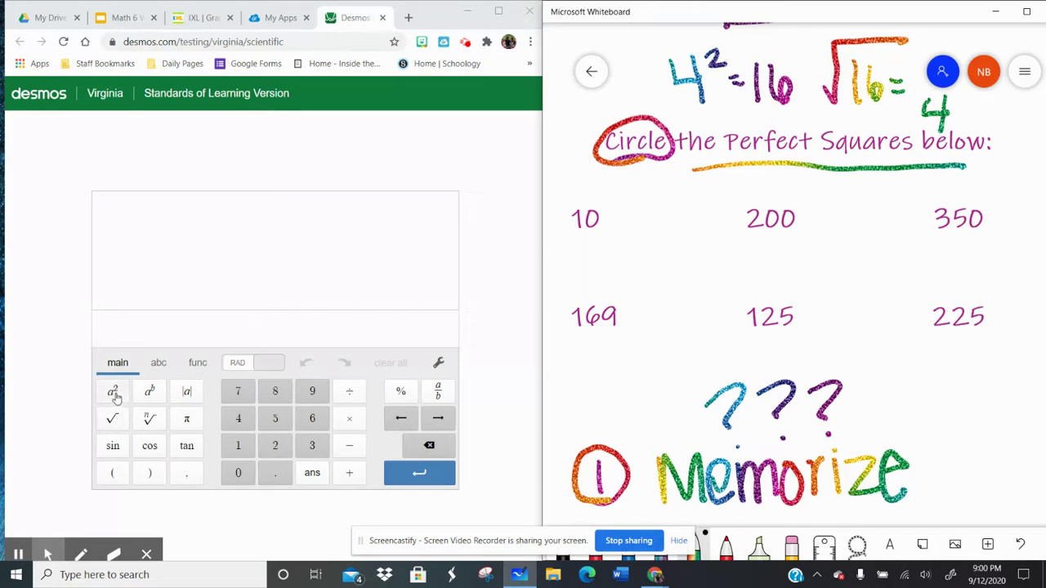
click(228, 424)
click(114, 394)
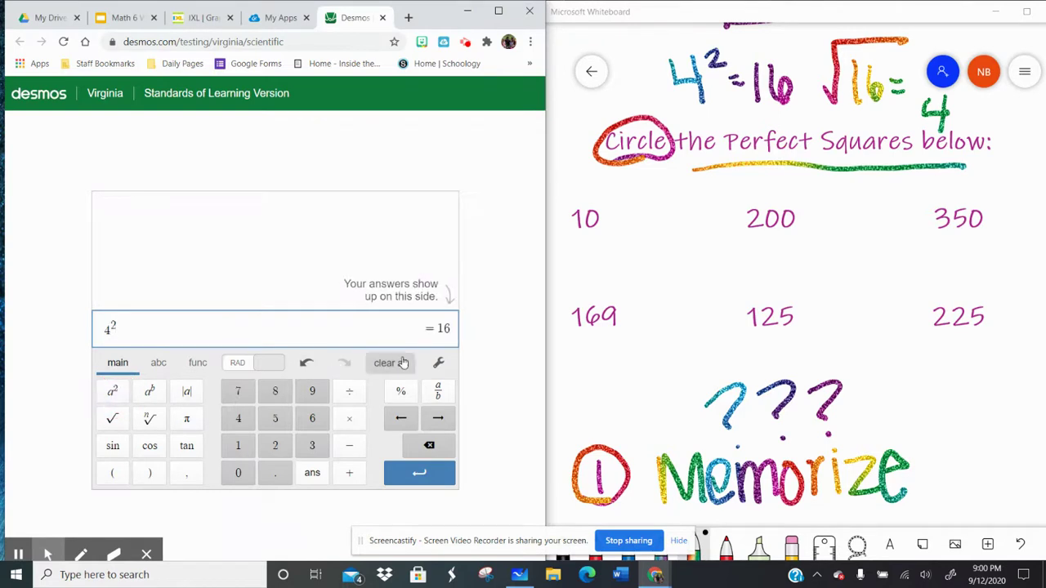
double_click(445, 328)
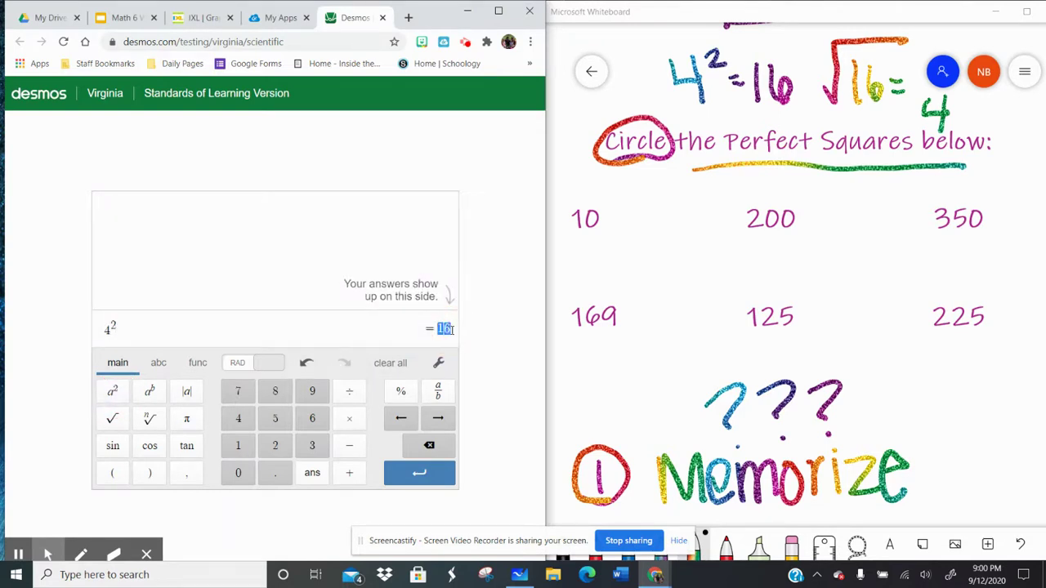
click(450, 332)
click(382, 313)
key(Return)
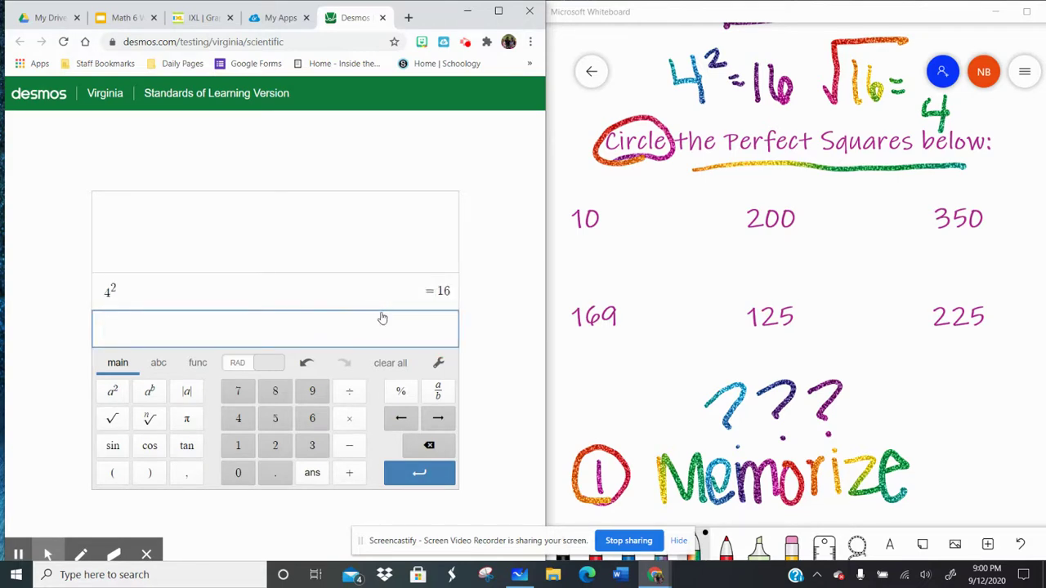
text(16)
key(BackSpace)
key(BackSpace)
key(BackSpace)
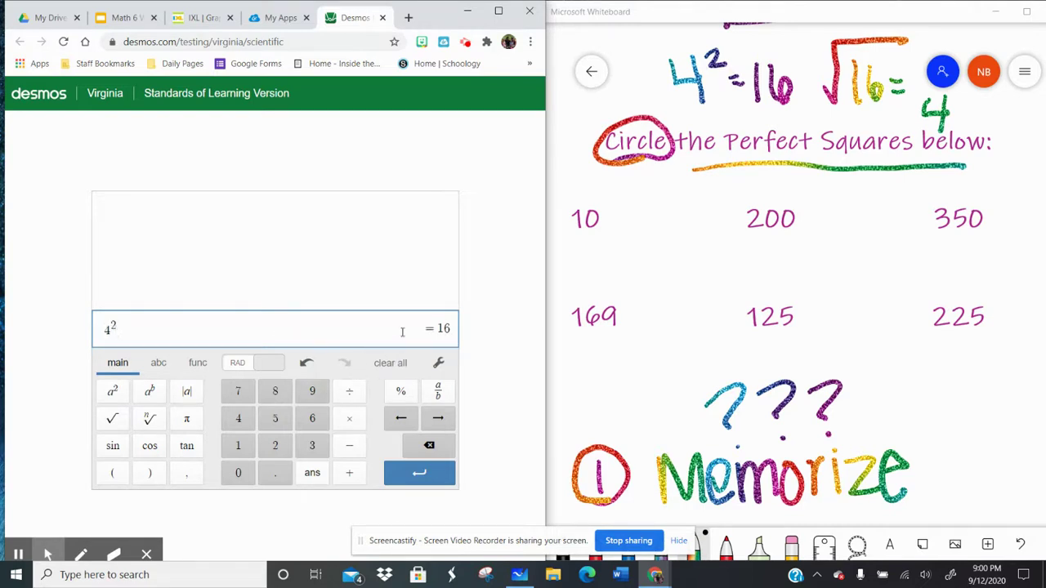
key(Return)
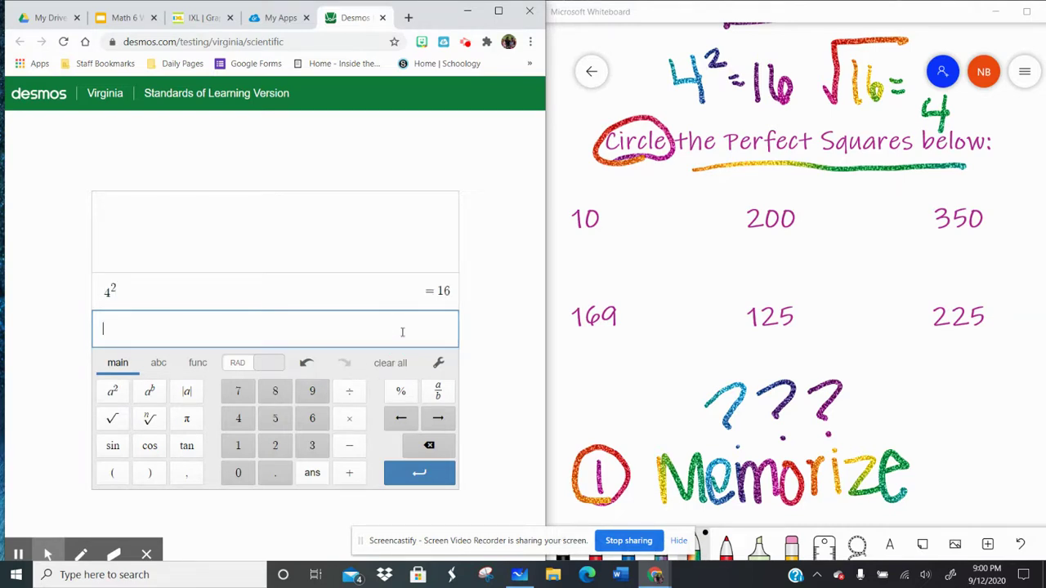
click(114, 420)
click(238, 445)
click(312, 419)
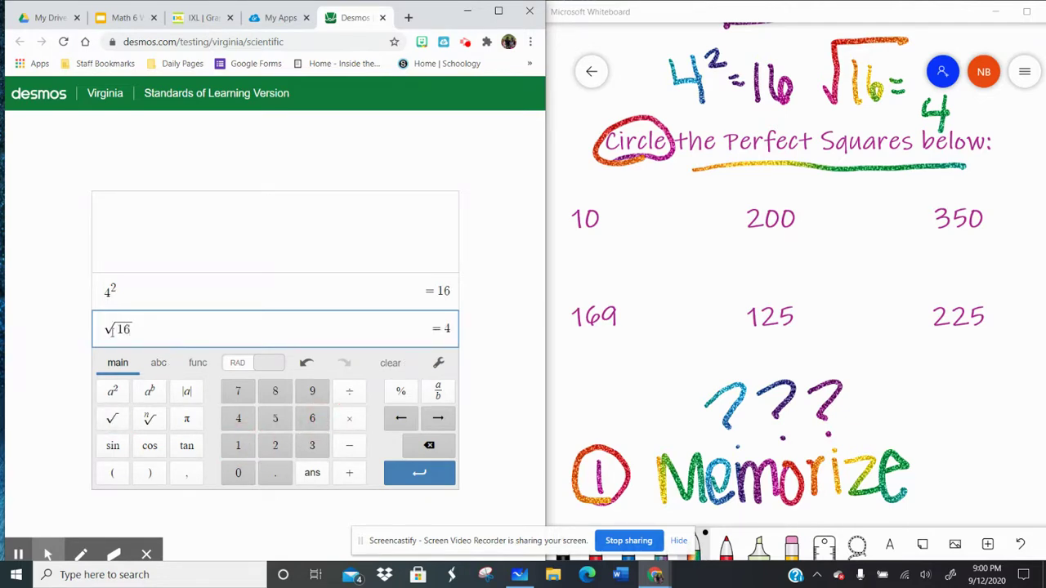
double_click(446, 328)
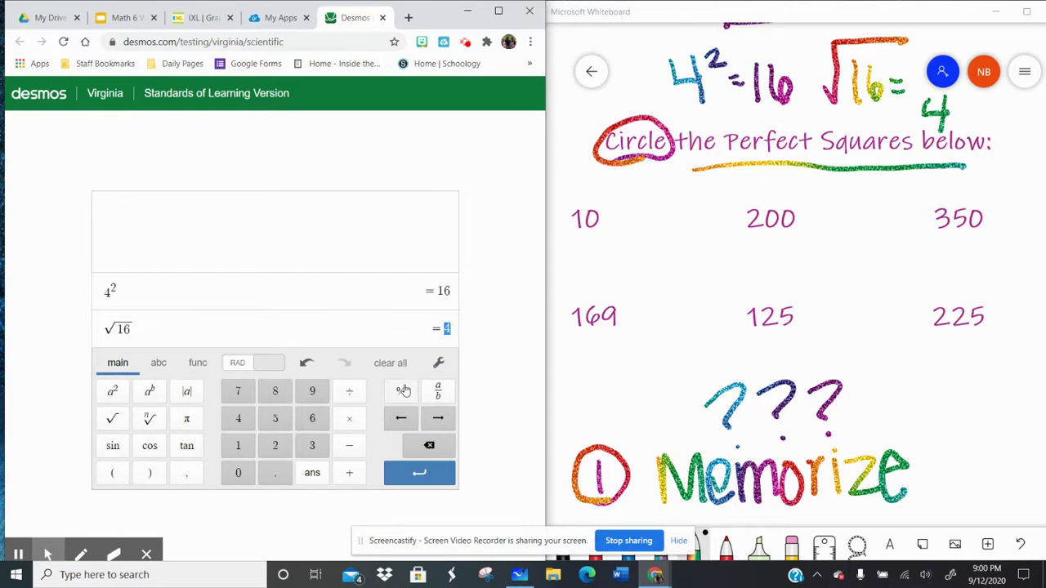
click(389, 363)
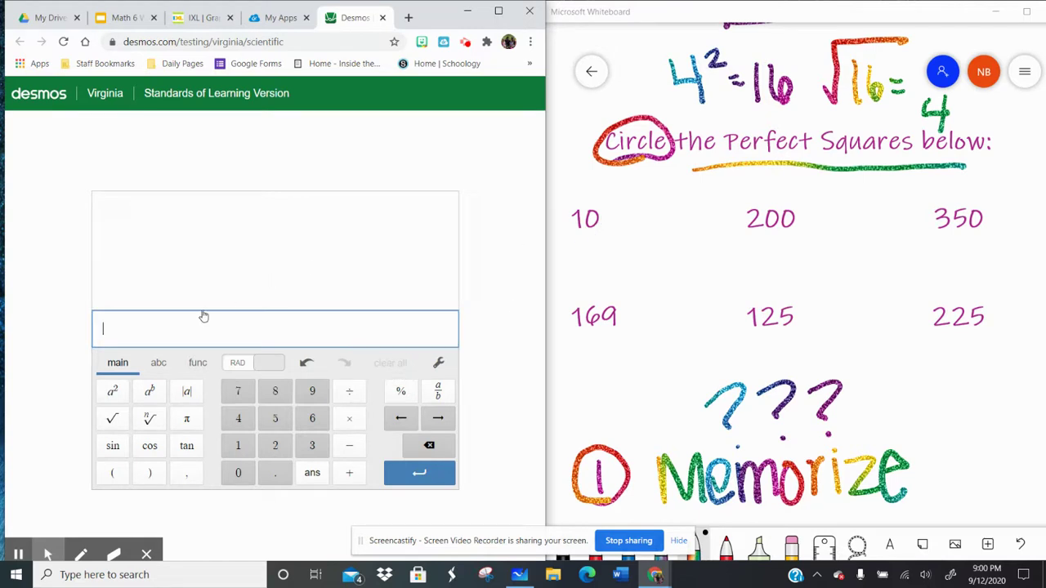
Compute √10 in Desmos, then cross out 10 on the whiteboard as non-perfect
click(113, 421)
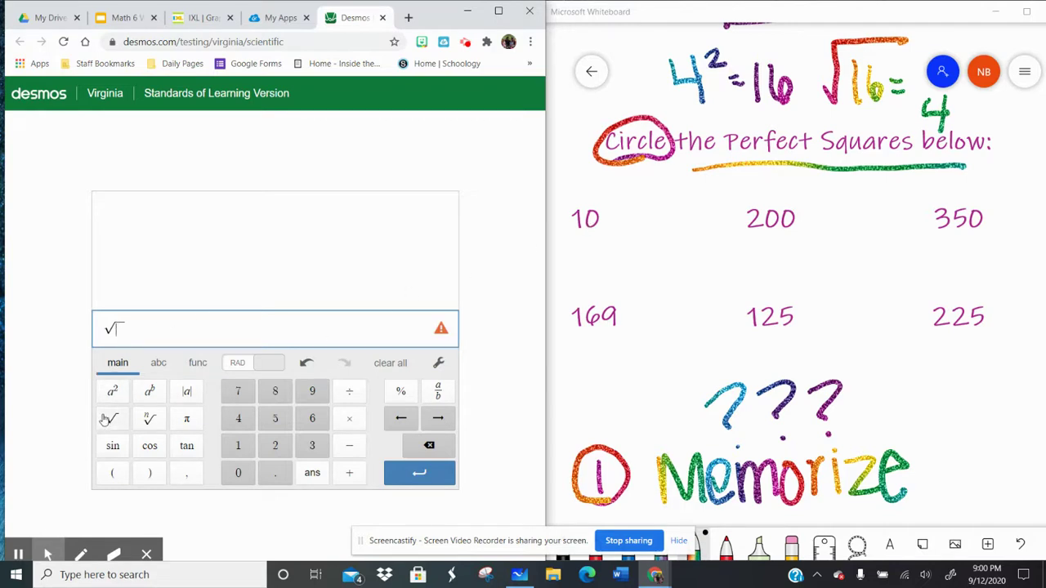
text(1)
click(239, 475)
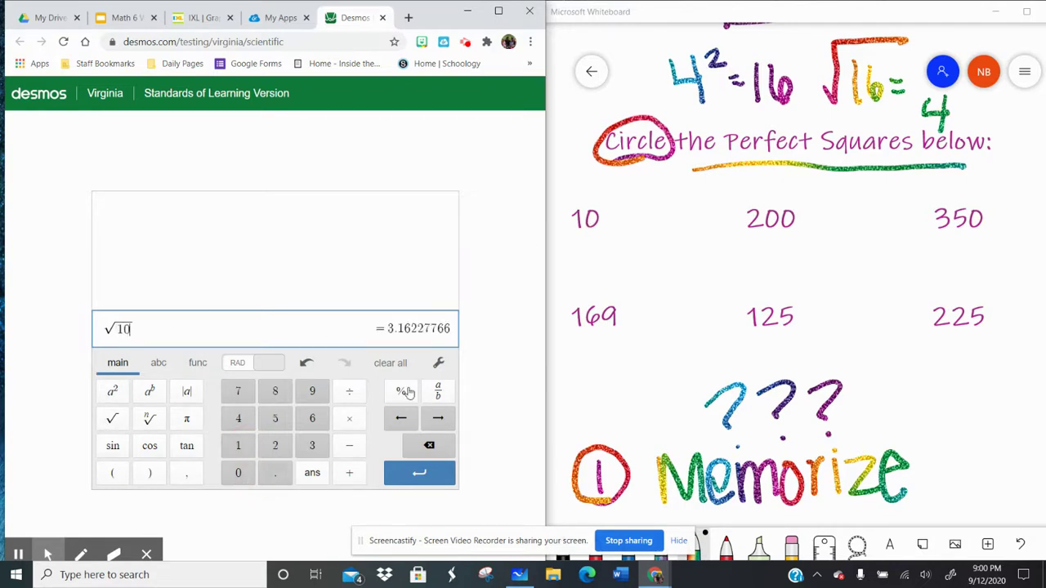
drag(389, 329, 436, 338)
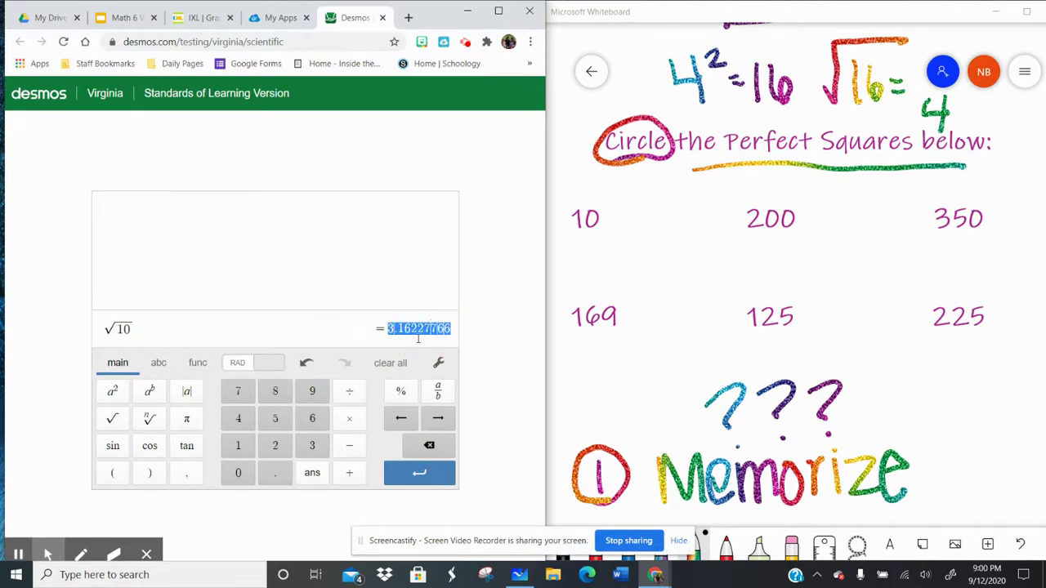
click(338, 330)
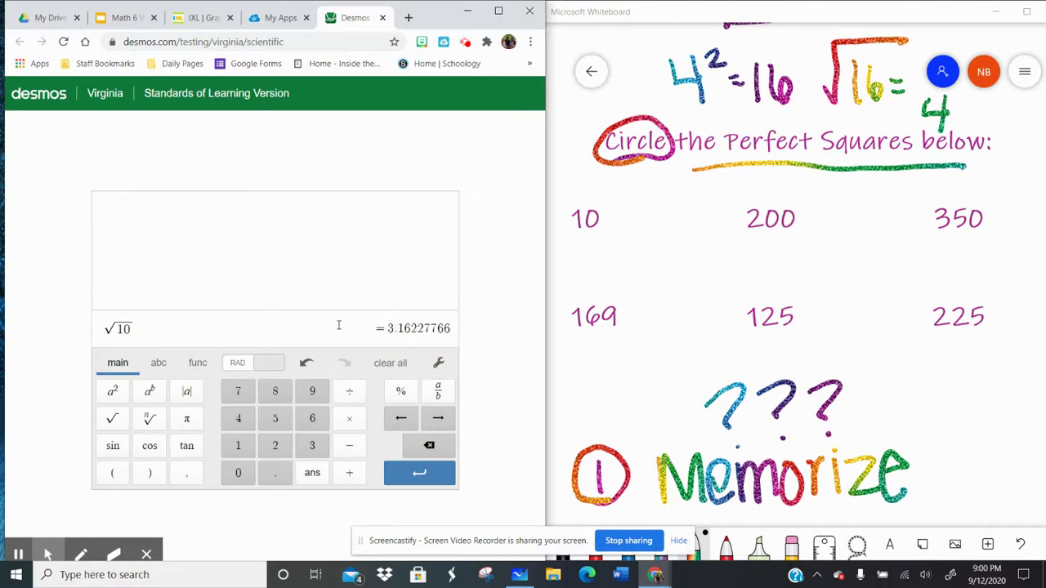
mouse_move(593, 201)
mouse_down()
mouse_move(577, 235)
mouse_move(606, 245)
mouse_up()
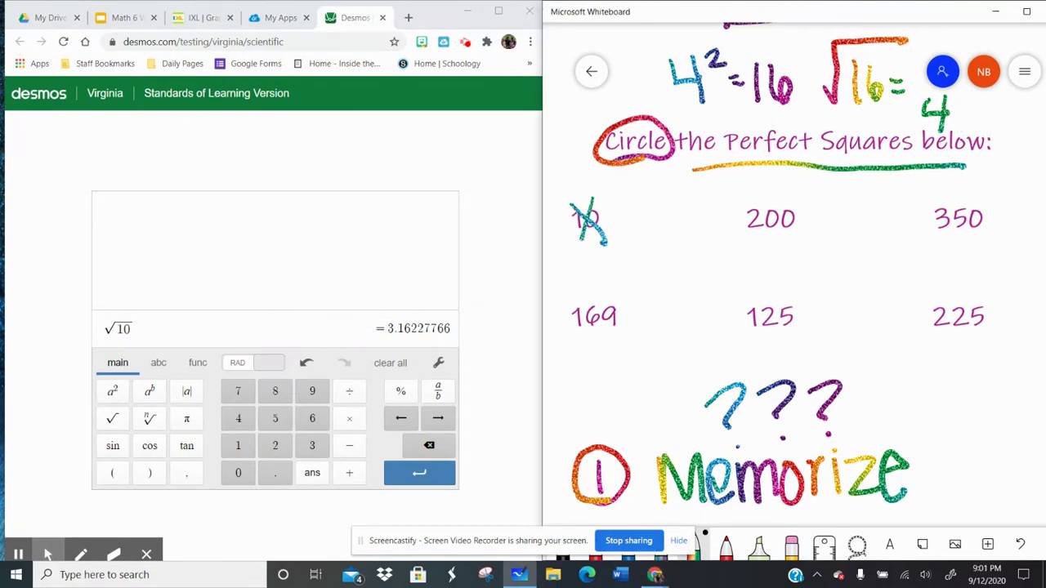
Compute √200 = 14.14213562 and draw an X over 200
click(391, 363)
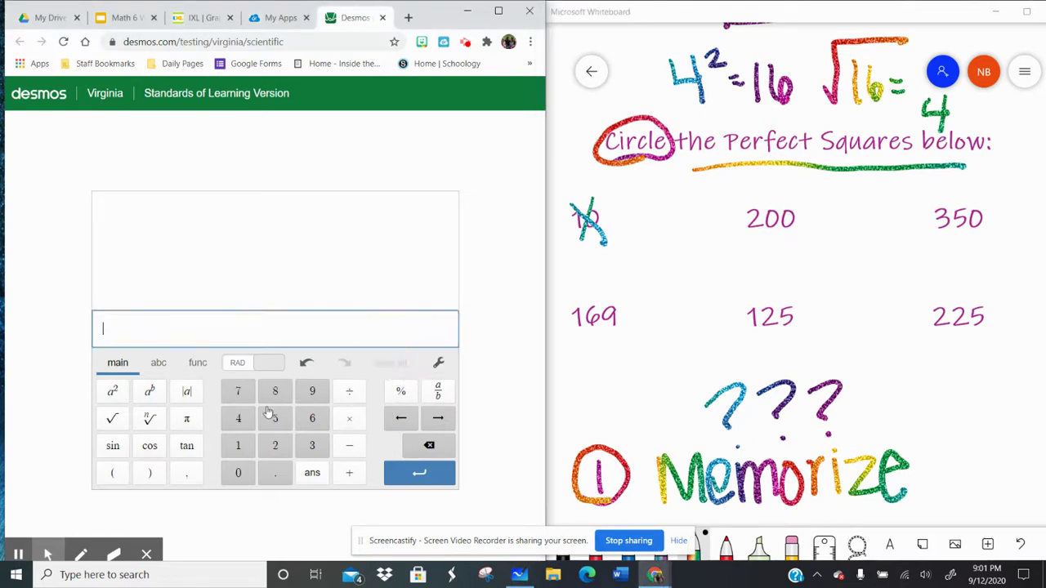
click(109, 420)
click(275, 445)
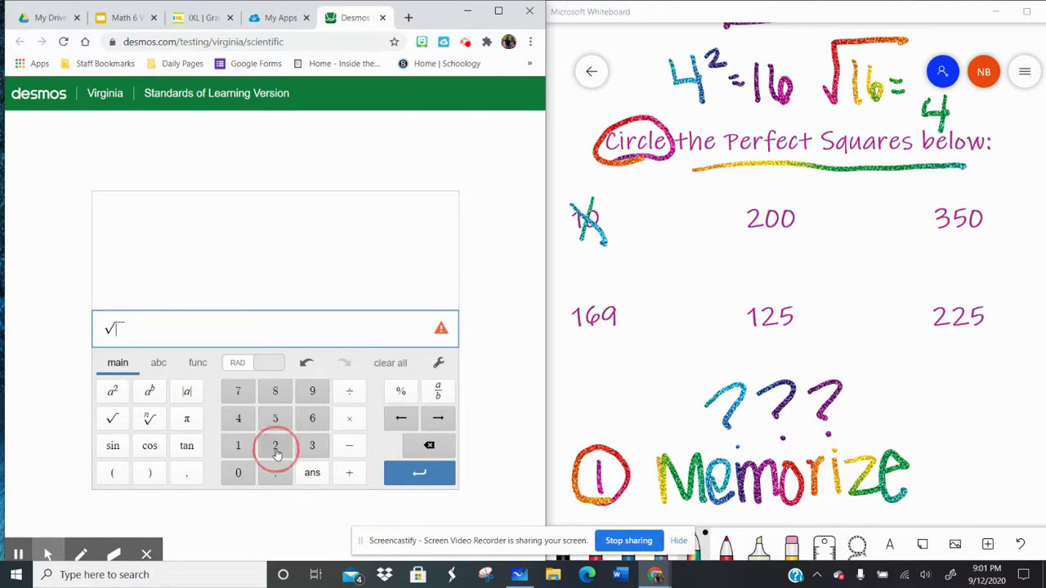
click(243, 473)
click(240, 470)
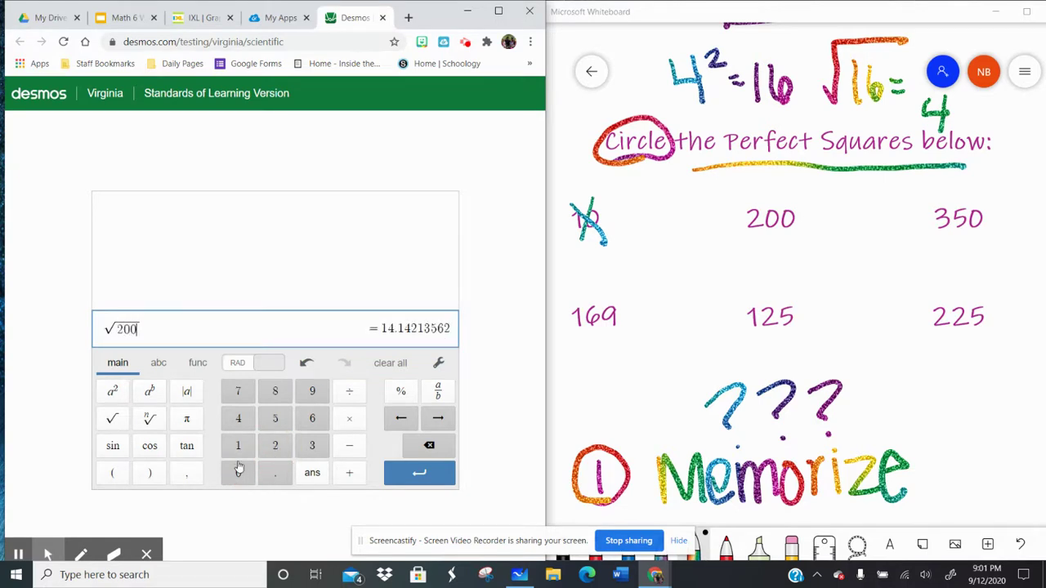
drag(750, 202, 789, 242)
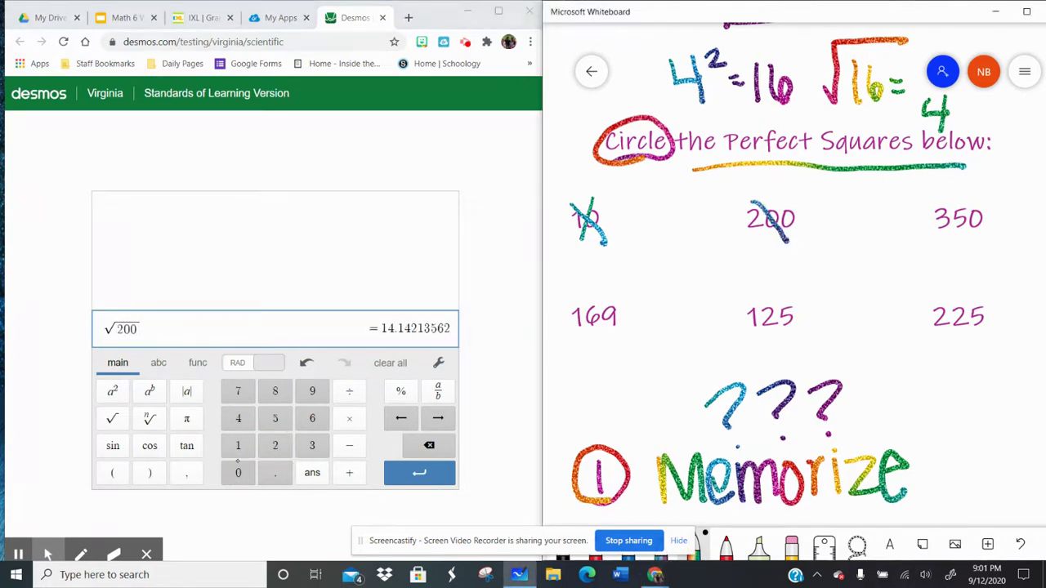
drag(783, 199, 758, 241)
Compute √169 = 13 in Desmos and circle 169 on the whiteboard
click(390, 363)
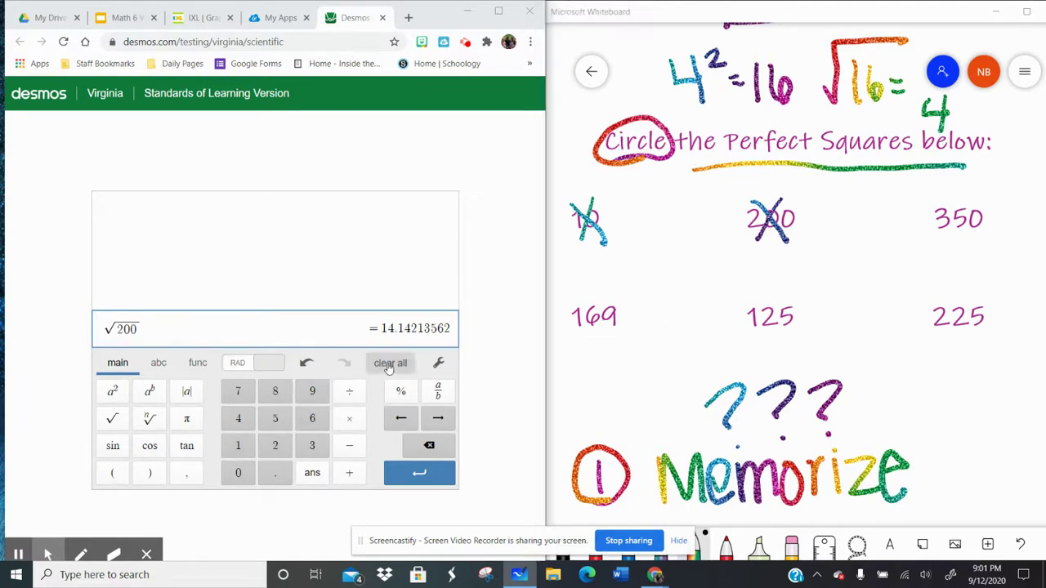
click(238, 445)
click(384, 363)
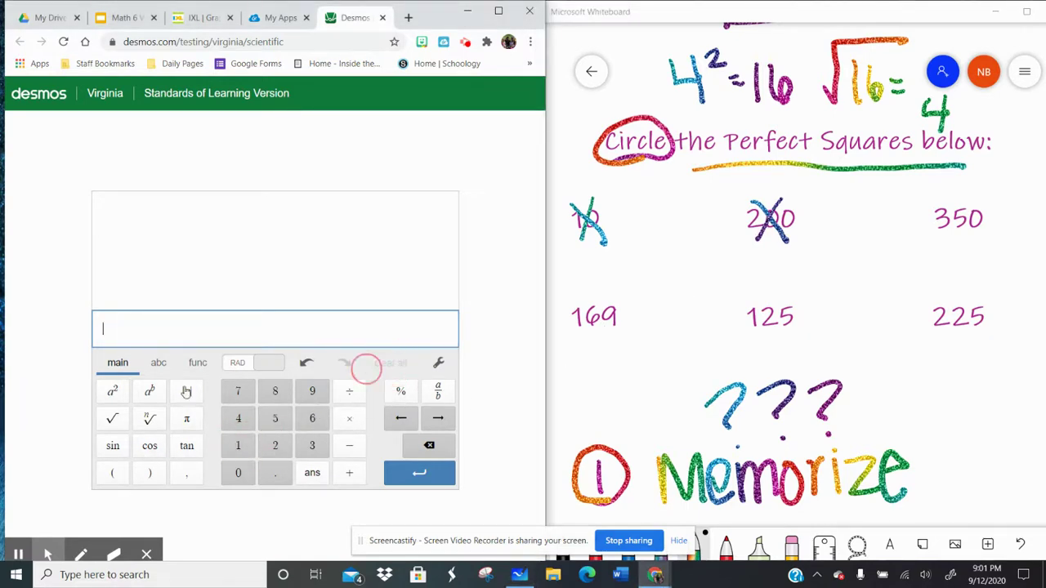
click(114, 419)
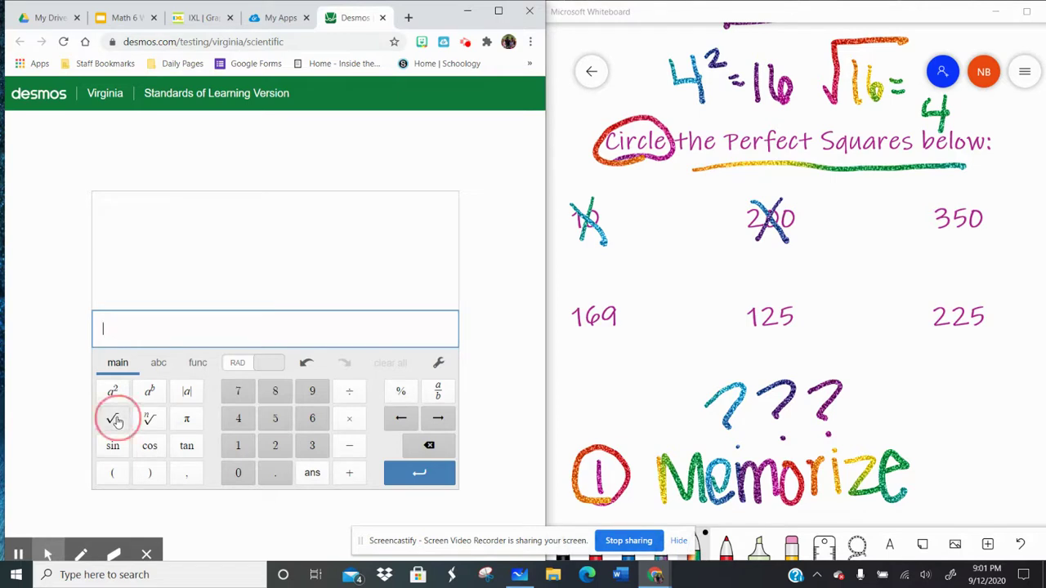
click(241, 448)
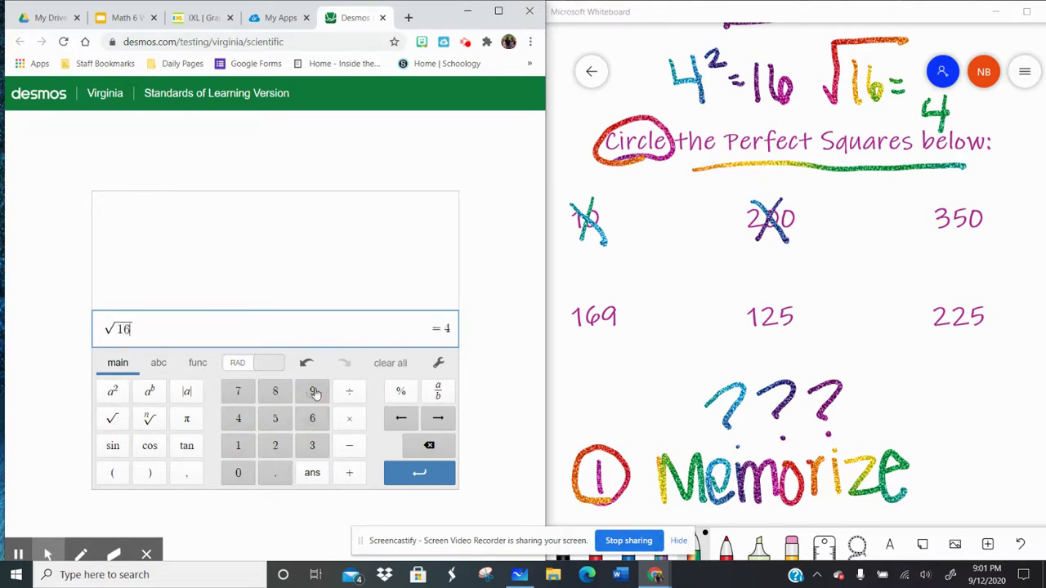
click(313, 394)
click(451, 330)
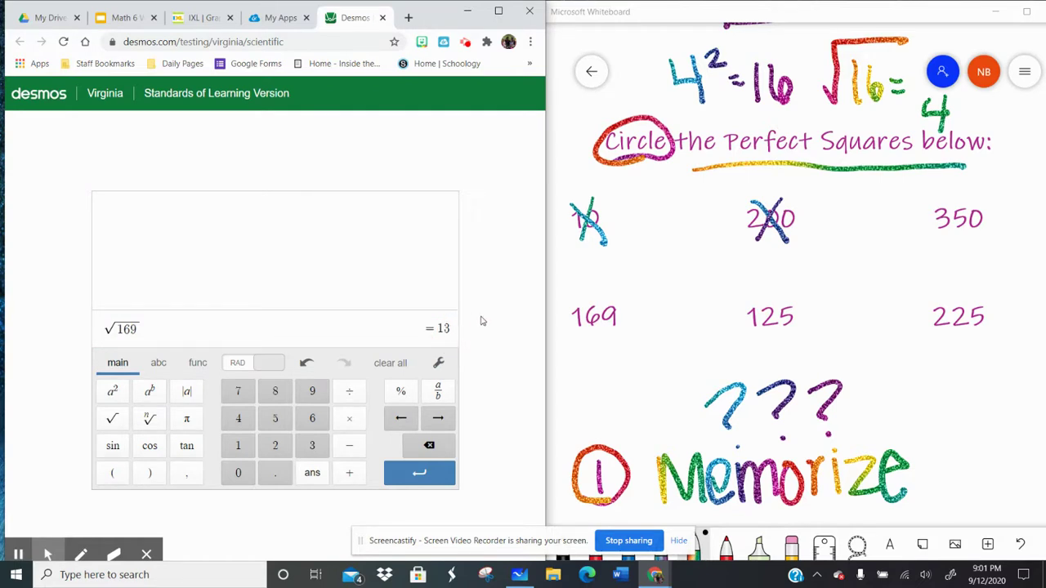
mouse_move(601, 286)
mouse_down()
mouse_move(576, 287)
mouse_move(557, 335)
mouse_move(626, 344)
mouse_move(605, 286)
mouse_up()
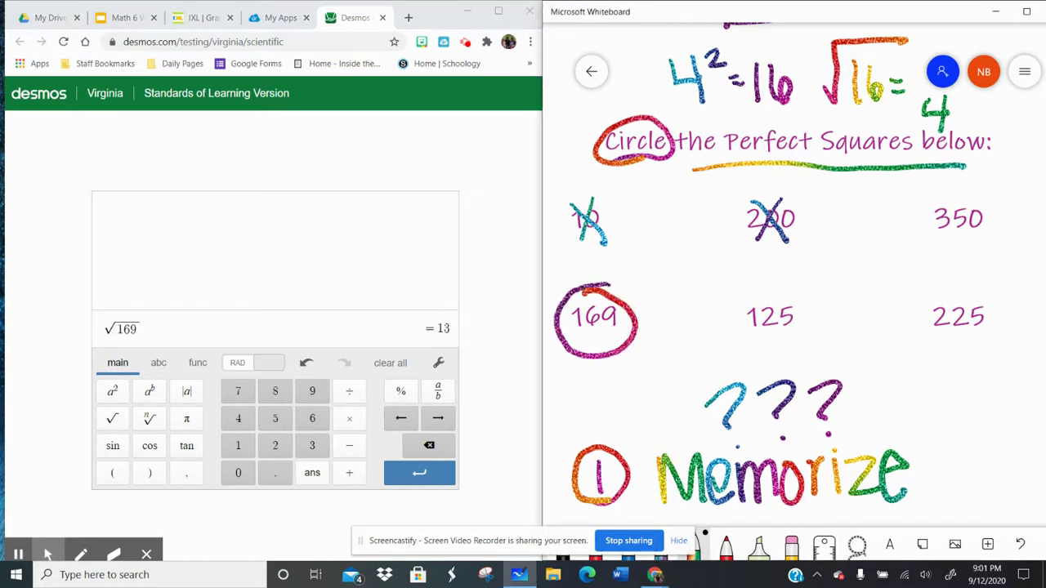
Compute √125 and draw an X over 125
click(394, 364)
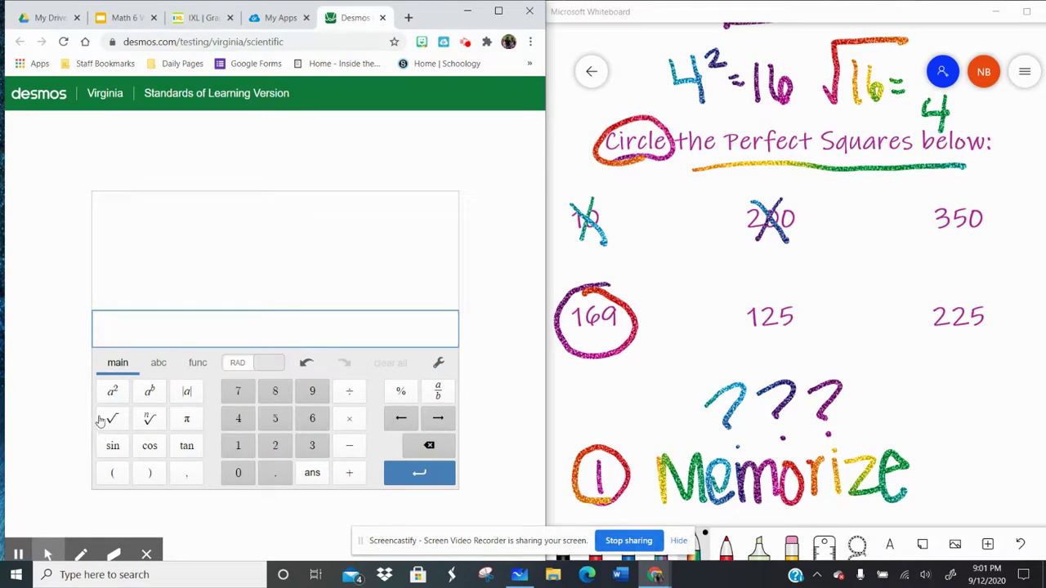
click(112, 419)
click(237, 445)
click(275, 446)
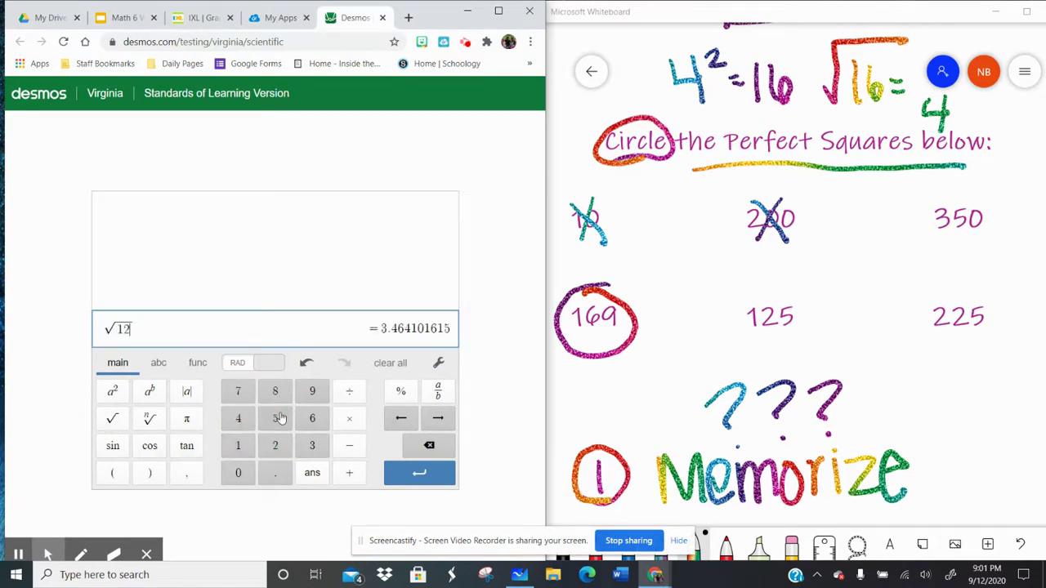
click(275, 418)
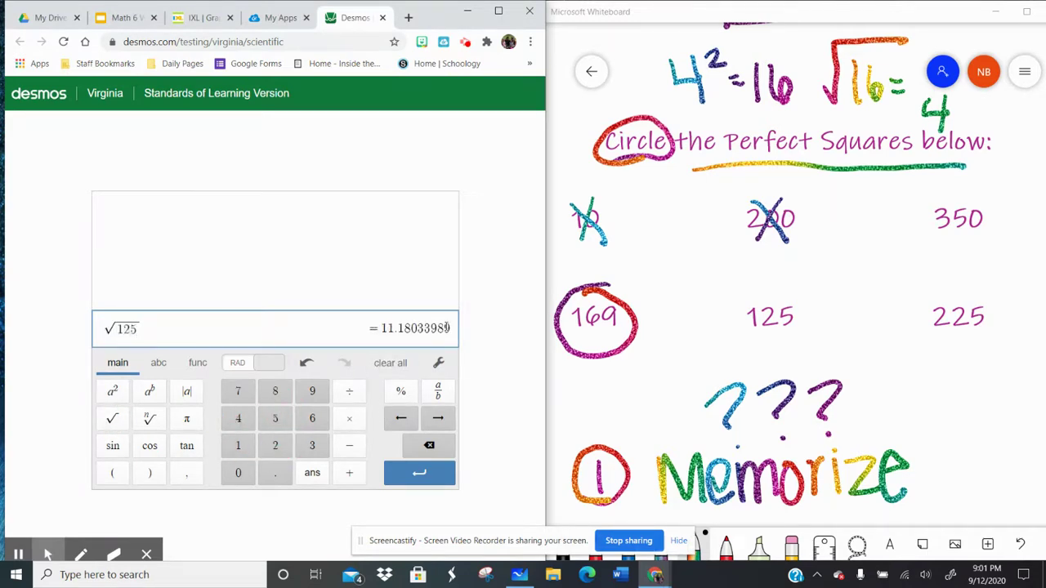
drag(787, 298, 753, 342)
drag(747, 298, 792, 338)
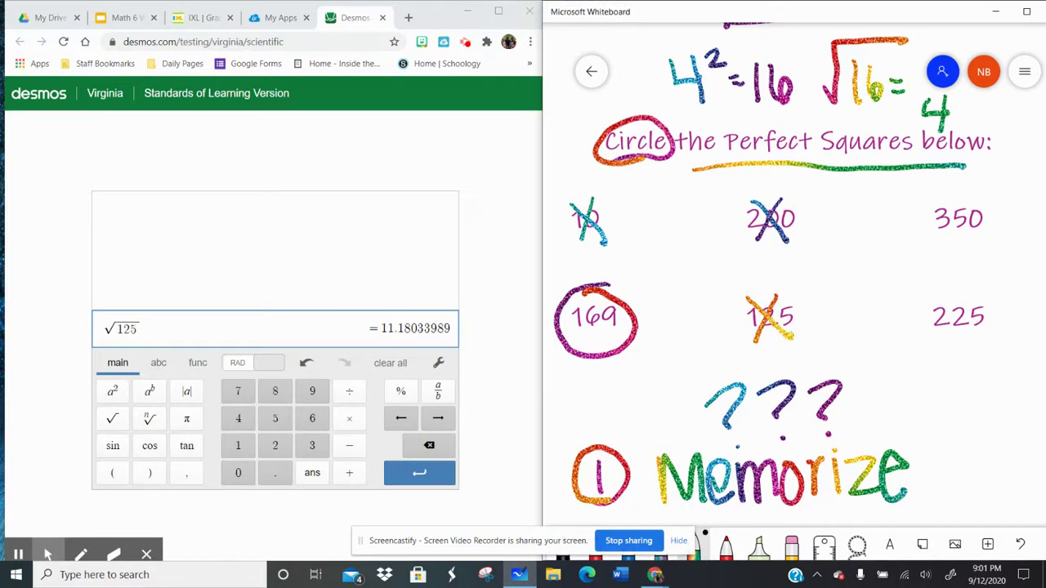
Compute √225 = 15 and circle 225 as a perfect square
click(388, 362)
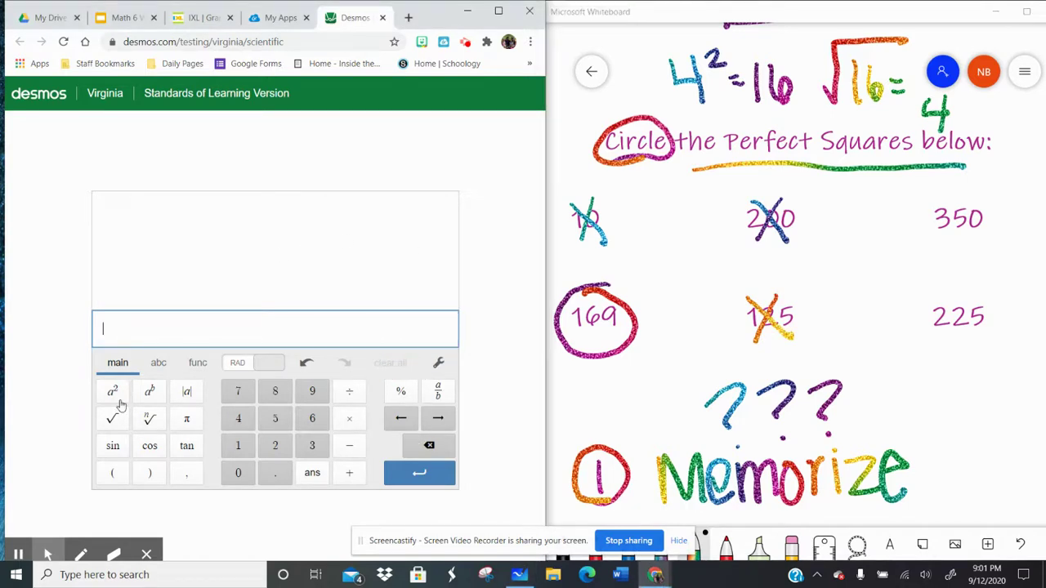
click(113, 418)
click(275, 445)
click(275, 445)
click(275, 420)
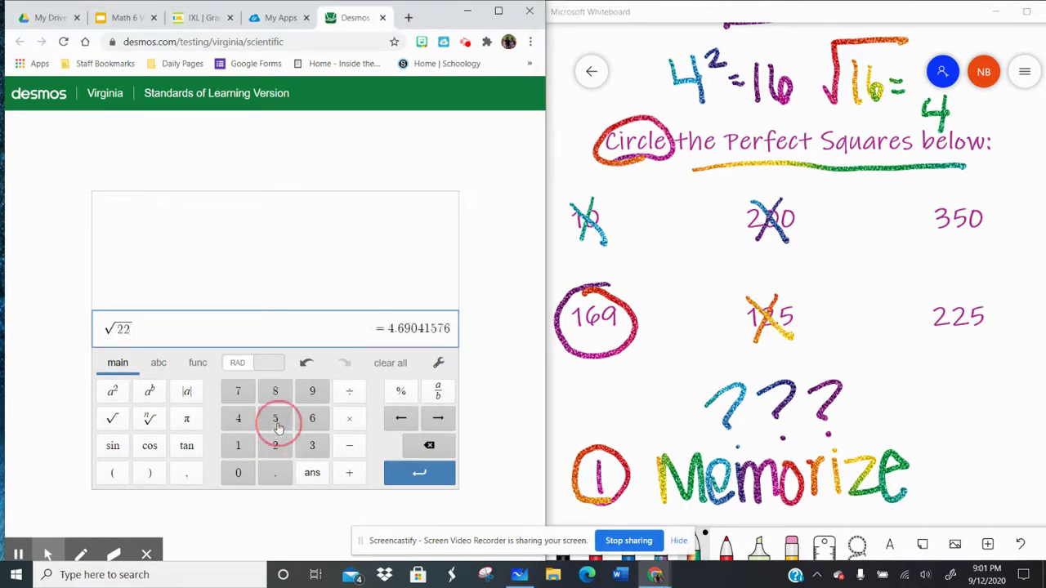
drag(426, 328, 451, 329)
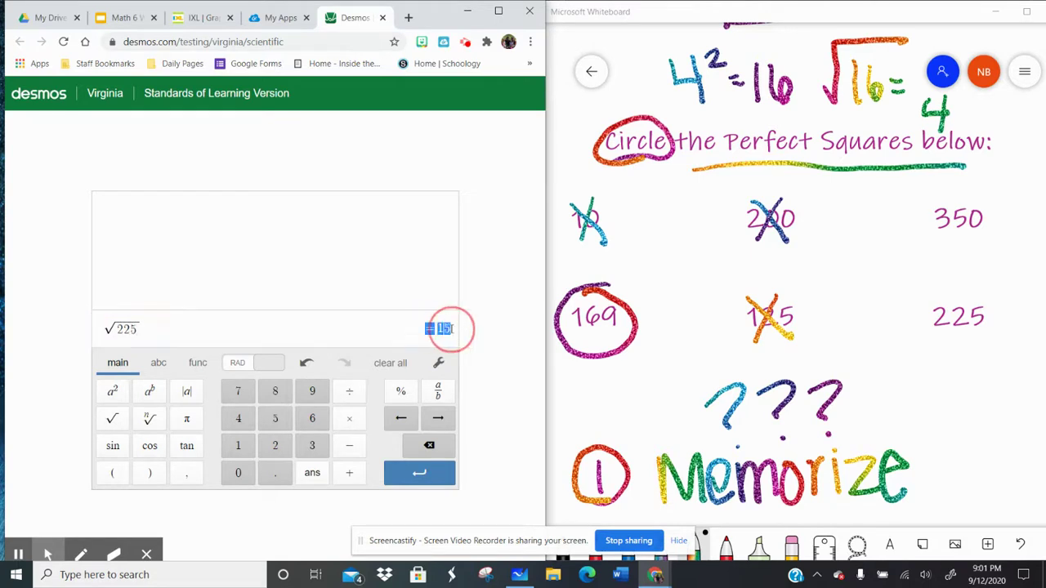
click(440, 329)
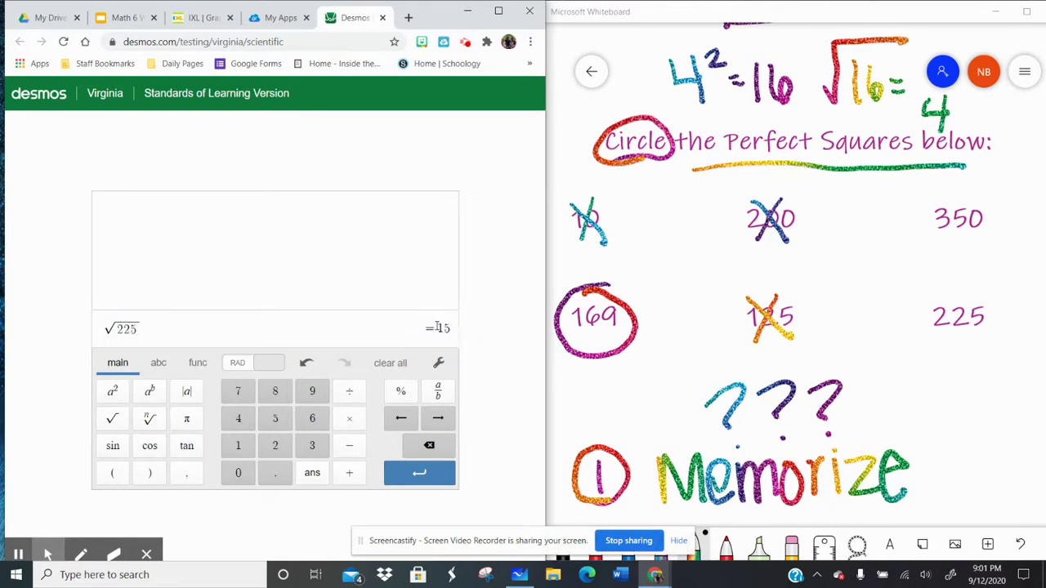
mouse_move(940, 287)
mouse_down()
mouse_move(925, 354)
mouse_move(985, 357)
mouse_move(976, 291)
mouse_move(952, 284)
mouse_up()
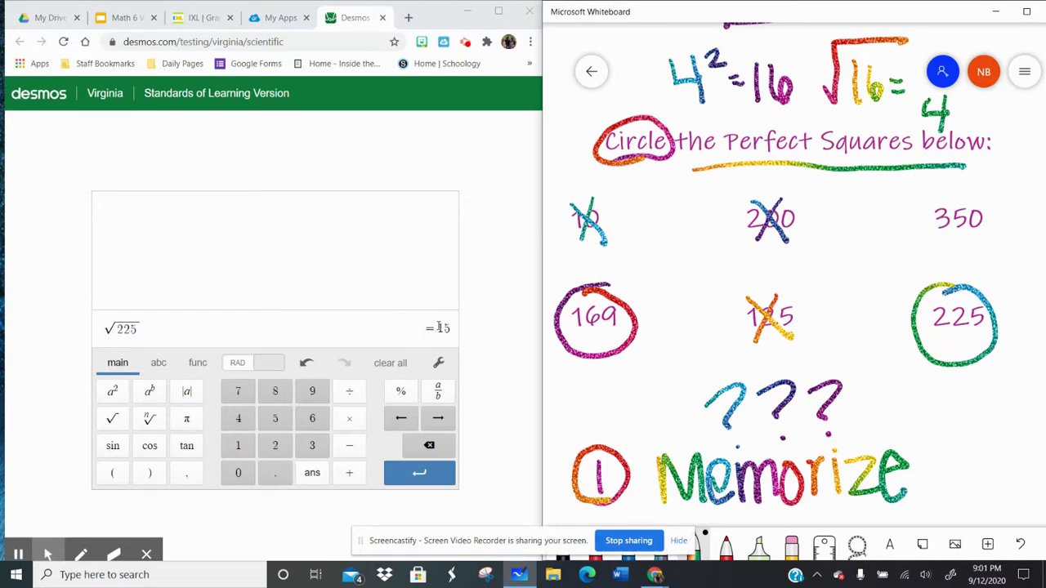
Clear √225 and compute √50 in Desmos
click(390, 363)
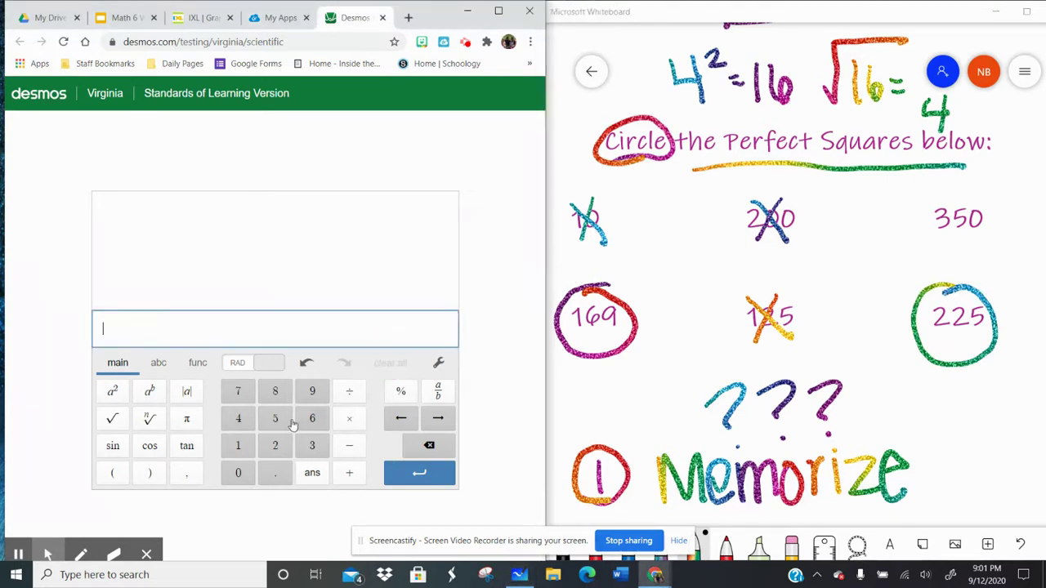
click(112, 418)
click(276, 418)
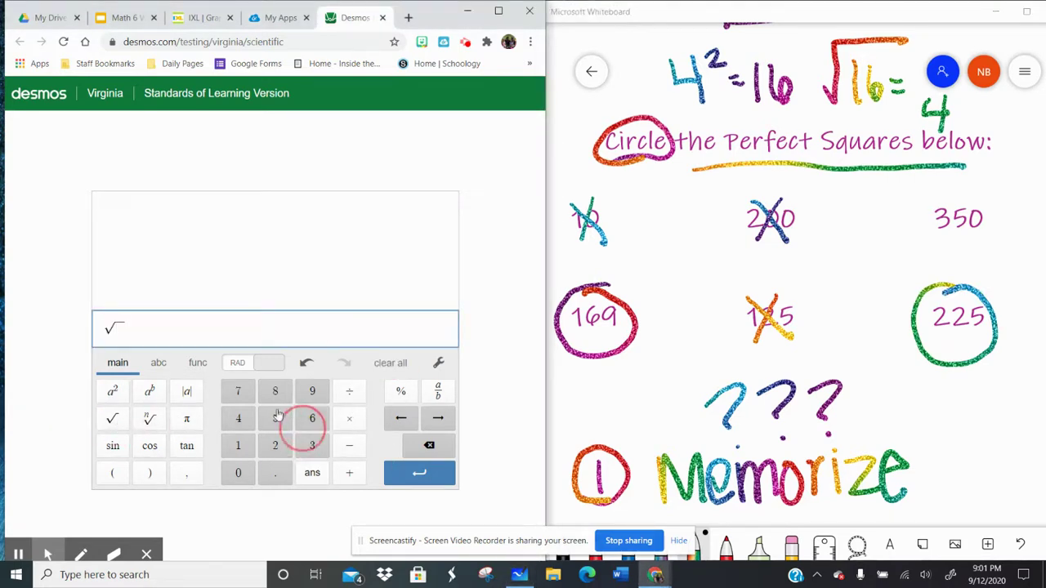
click(238, 472)
drag(368, 327, 409, 327)
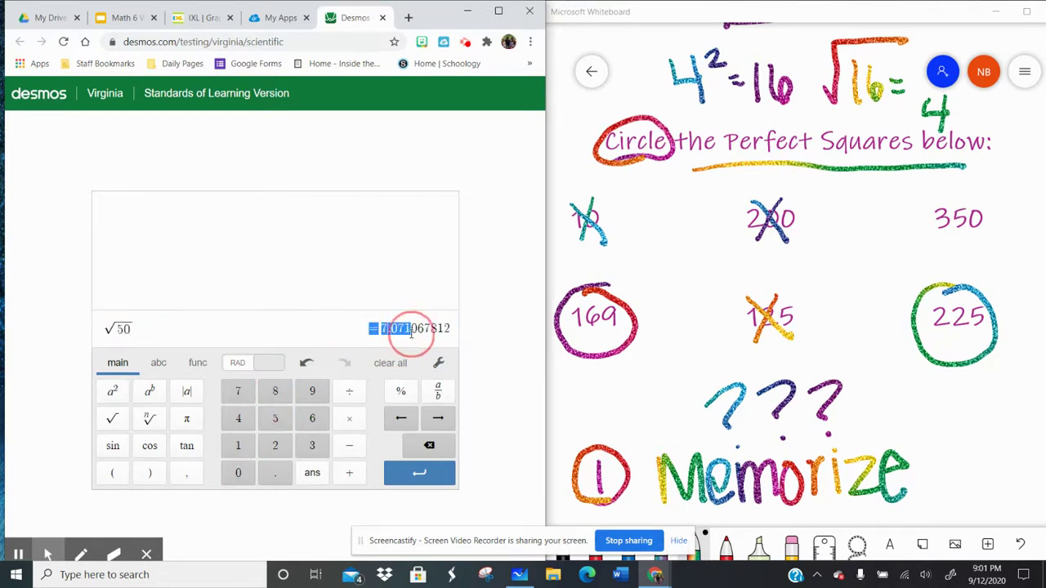
Compute √350 = 18.70828693 and draw an X over 350 on the whiteboard
click(391, 368)
click(110, 419)
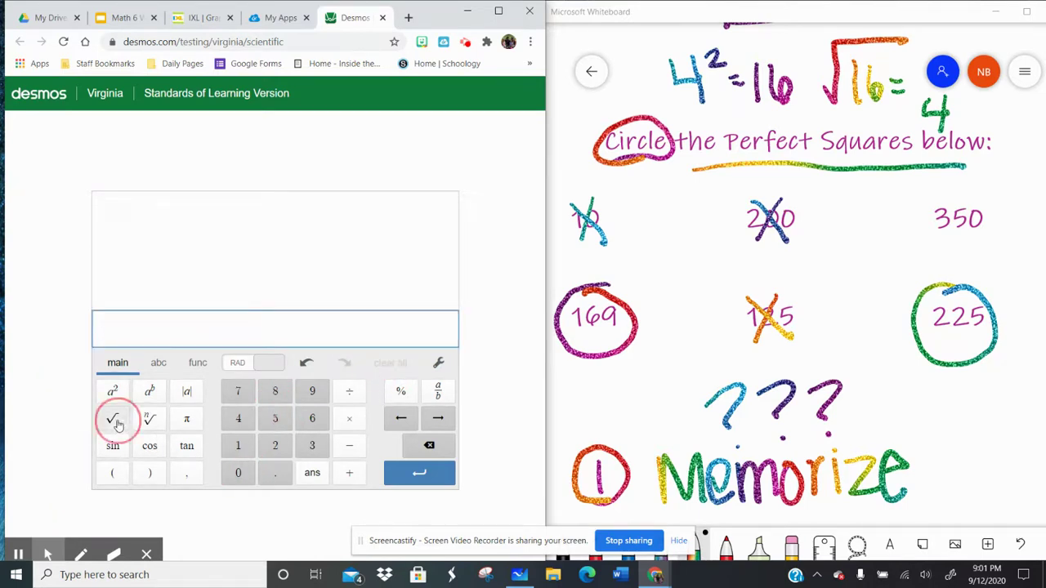
click(312, 446)
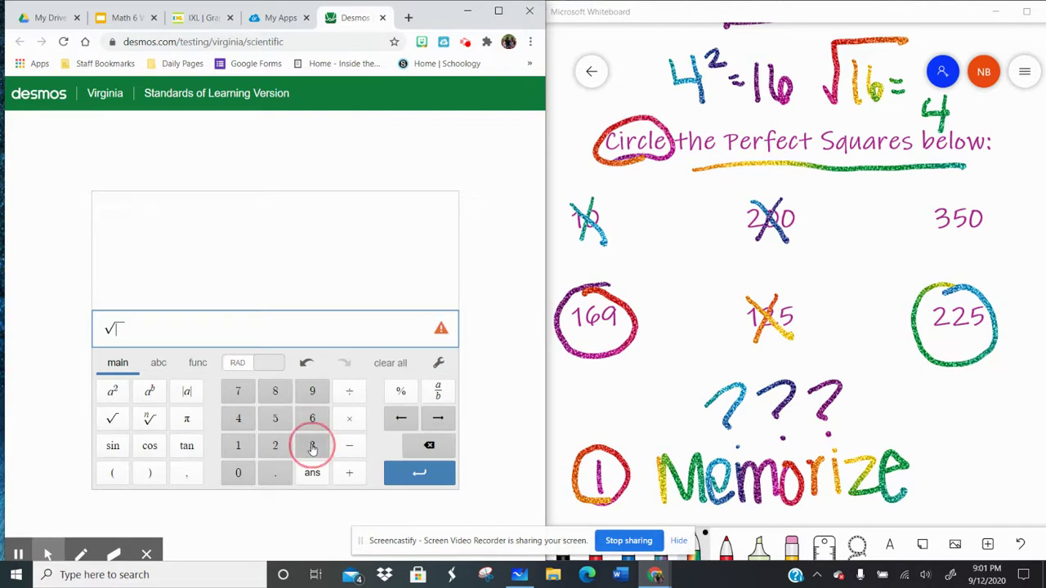
click(275, 418)
click(238, 472)
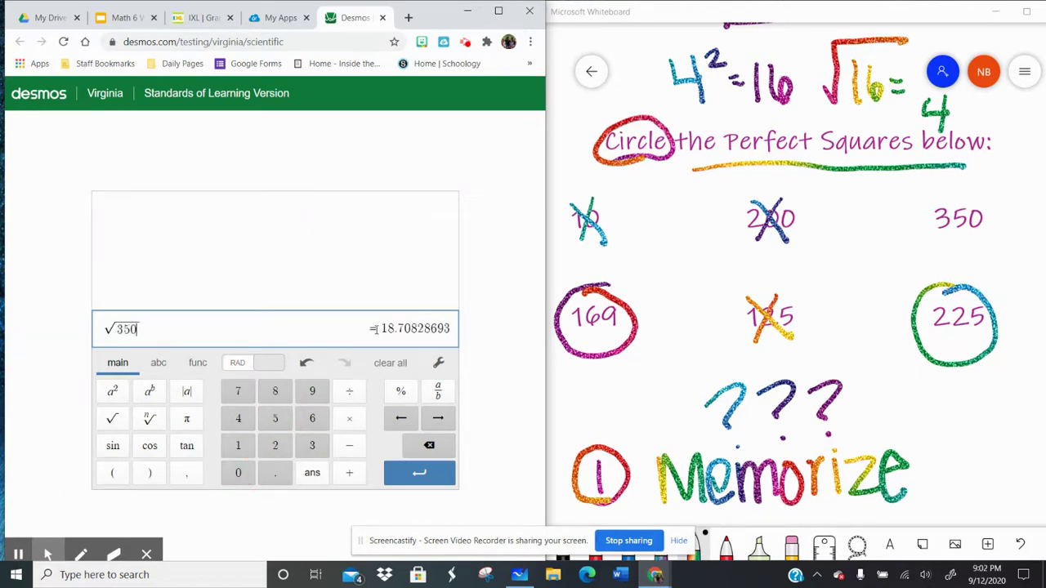
drag(373, 331, 460, 338)
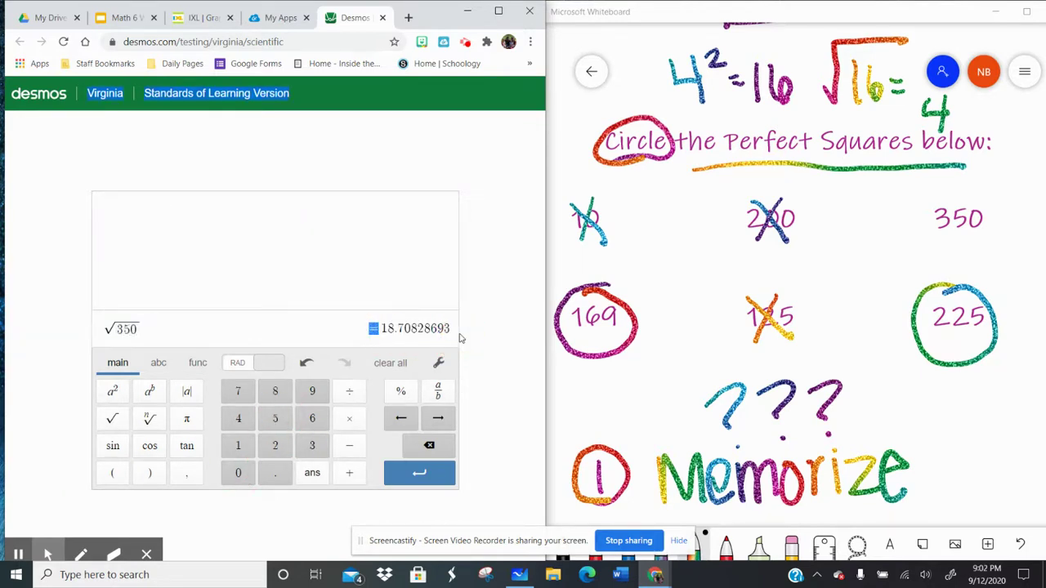
drag(981, 204, 932, 242)
drag(932, 204, 981, 242)
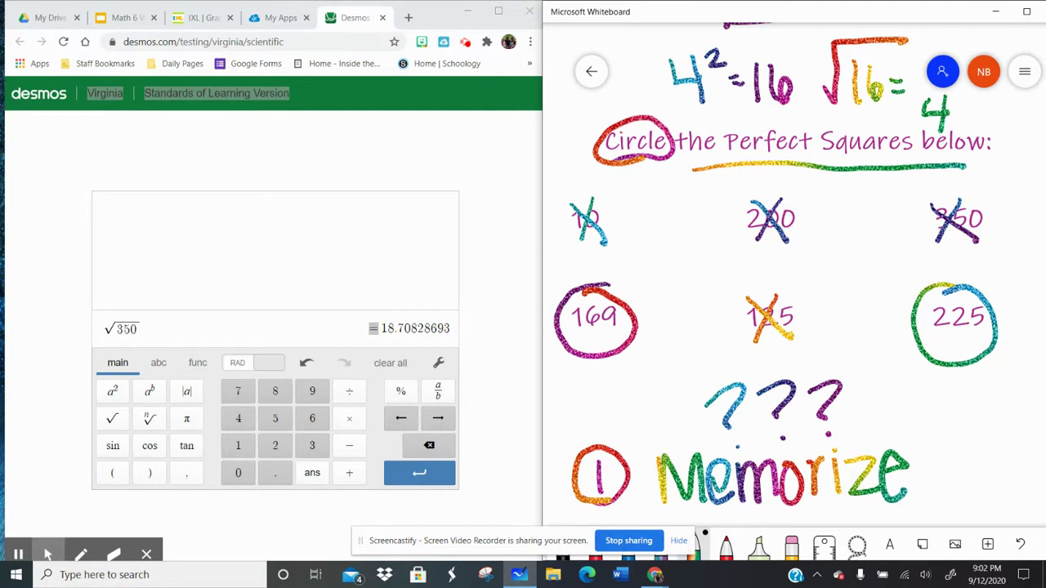
Draw a red arrow at Memorize, restore the accidentally moved ink, and clear the calculator
mouse_move(925, 472)
mouse_down()
mouse_move(1007, 468)
mouse_move(939, 485)
mouse_up()
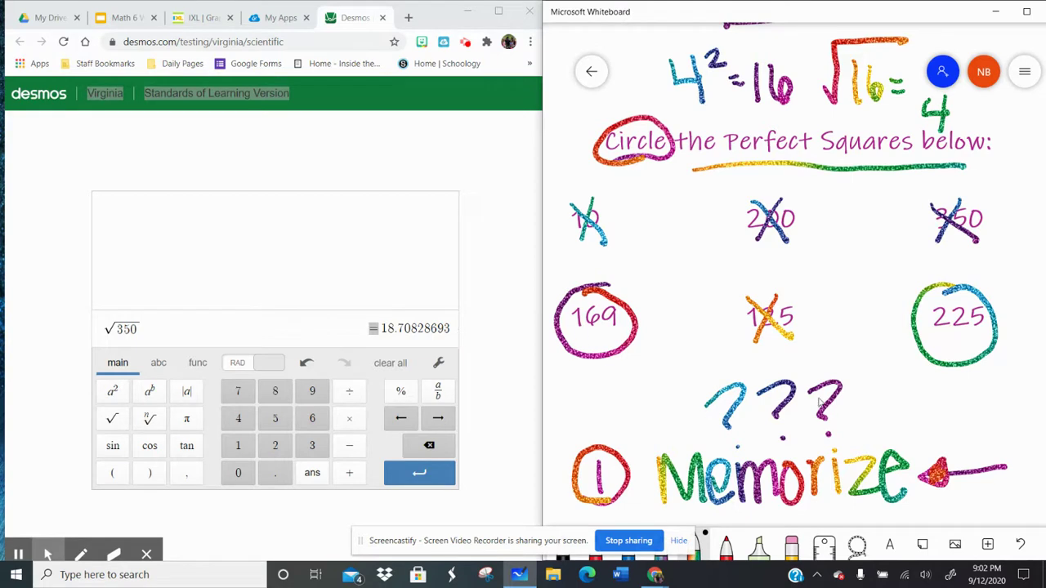
mouse_move(838, 394)
mouse_down()
mouse_move(814, 223)
mouse_move(813, 296)
mouse_up()
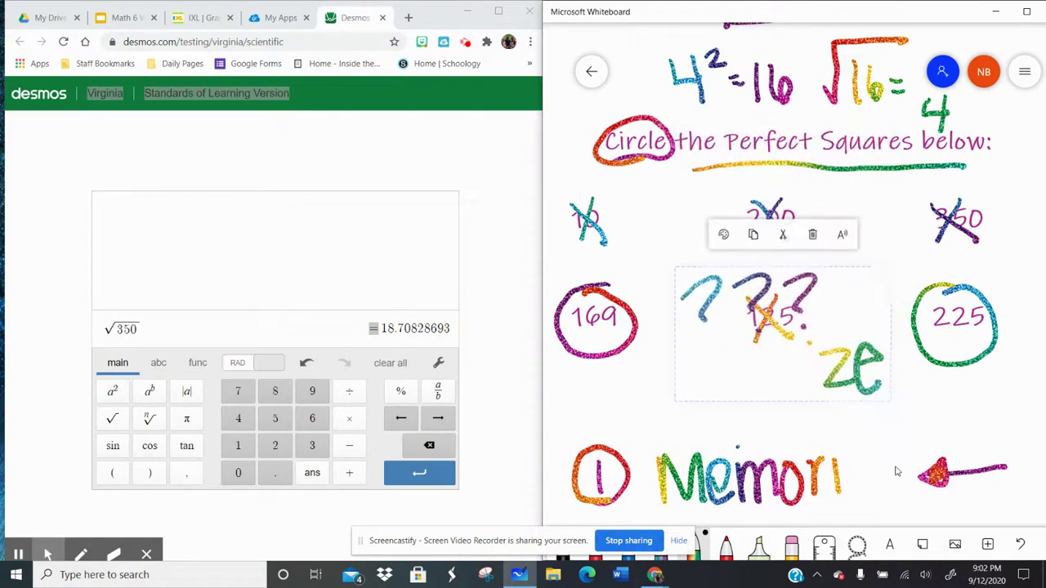
drag(841, 377, 867, 477)
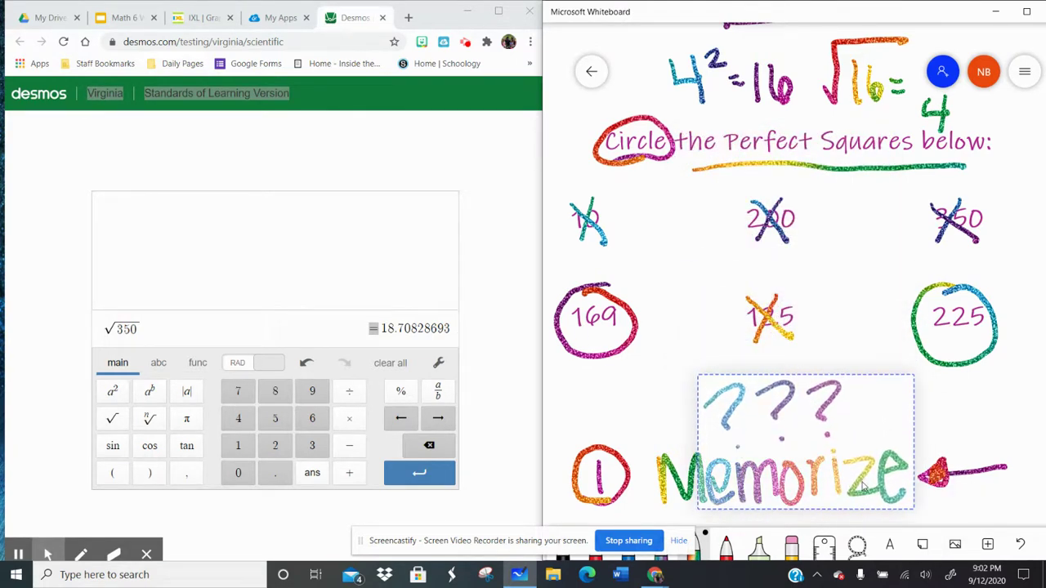
click(980, 430)
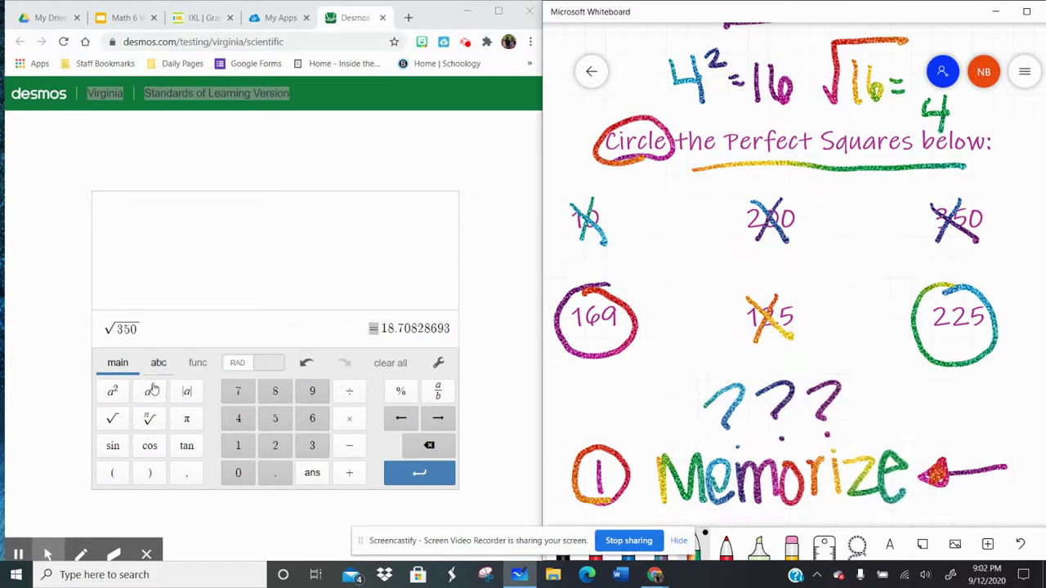
click(390, 363)
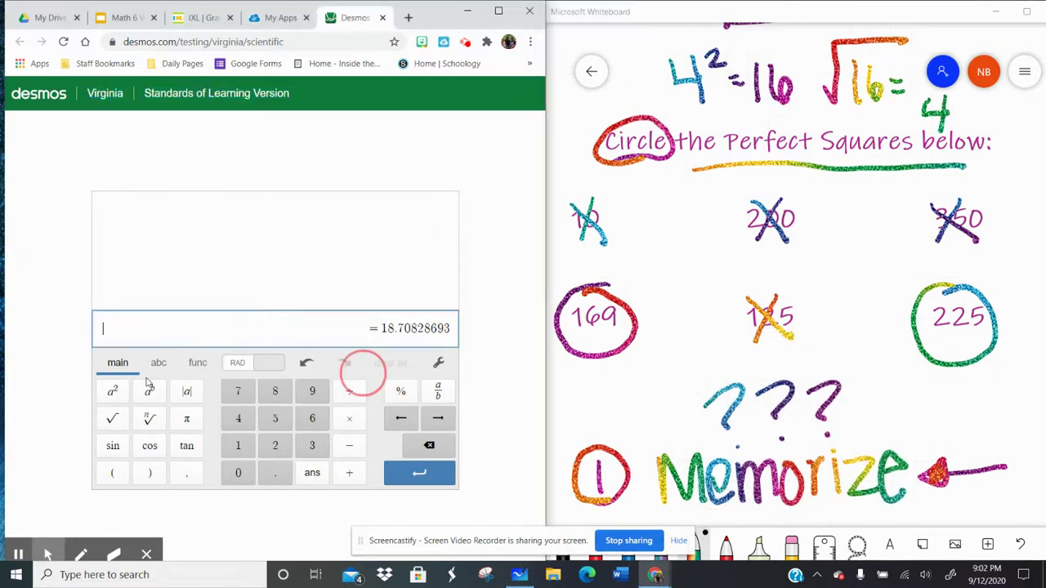
click(112, 419)
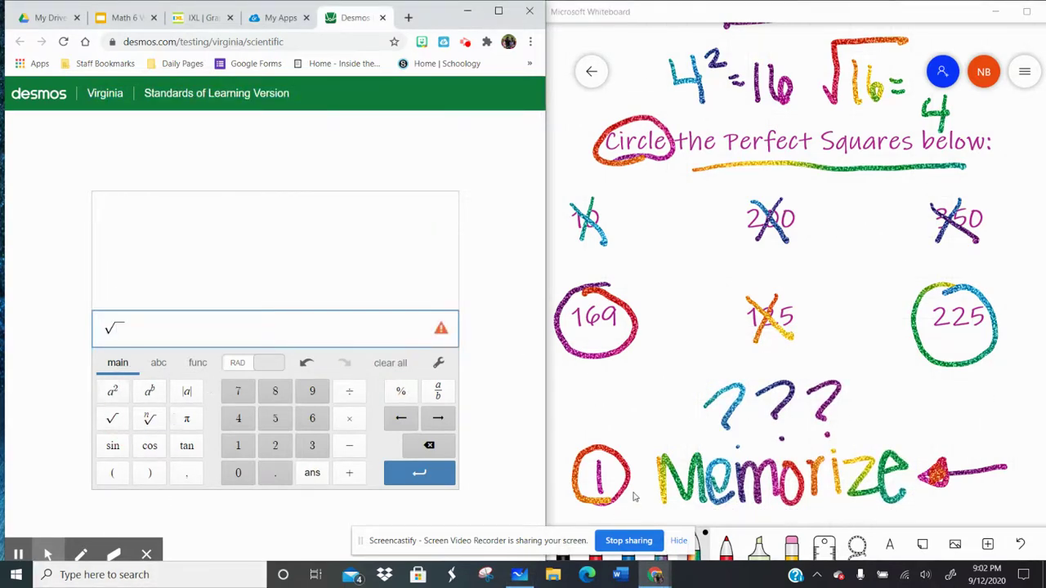